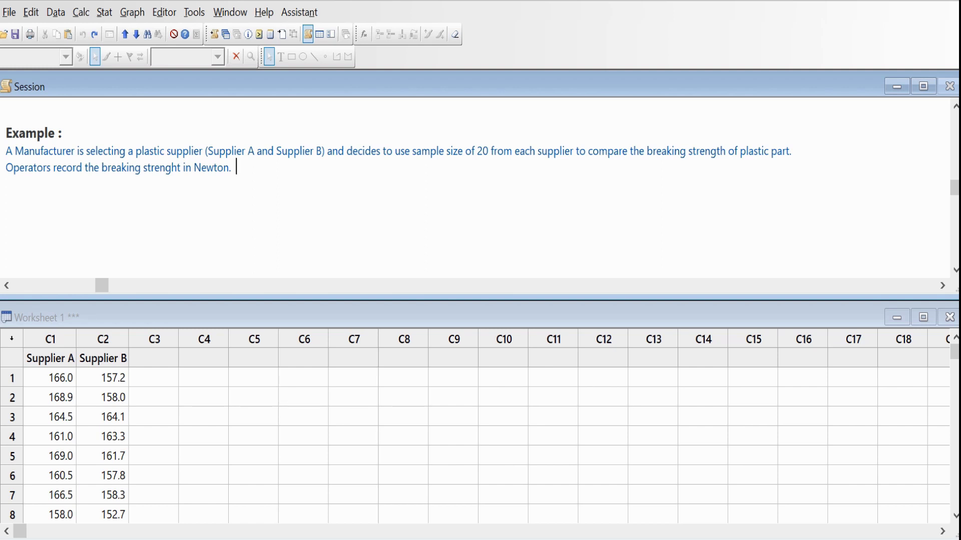
Step: Review the Supplier A and Supplier B breaking-strength columns (C1, C2) in the worksheet
{"action": "left_click", "coordinate": [57, 358]}
{"action": "left_click", "coordinate": [51, 339]}
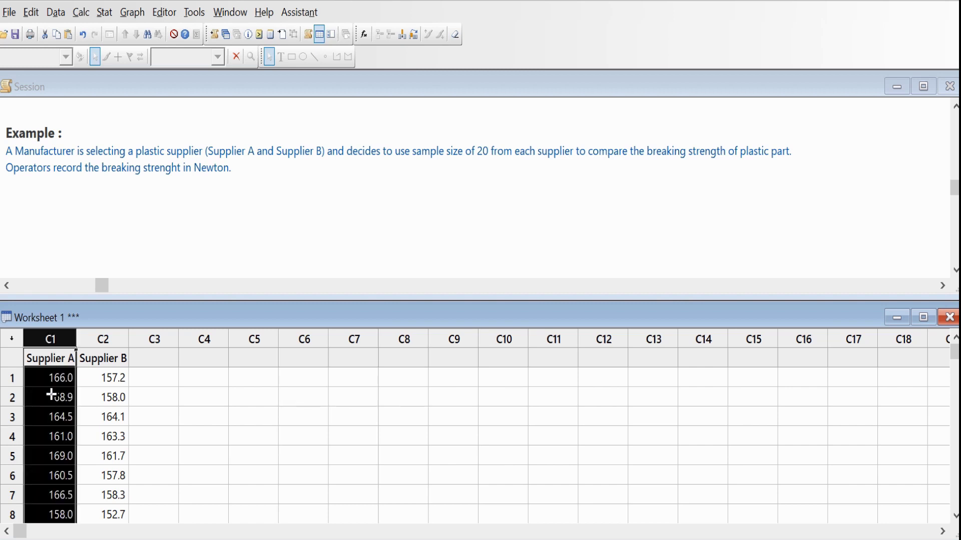
{"action": "left_click", "coordinate": [99, 383]}
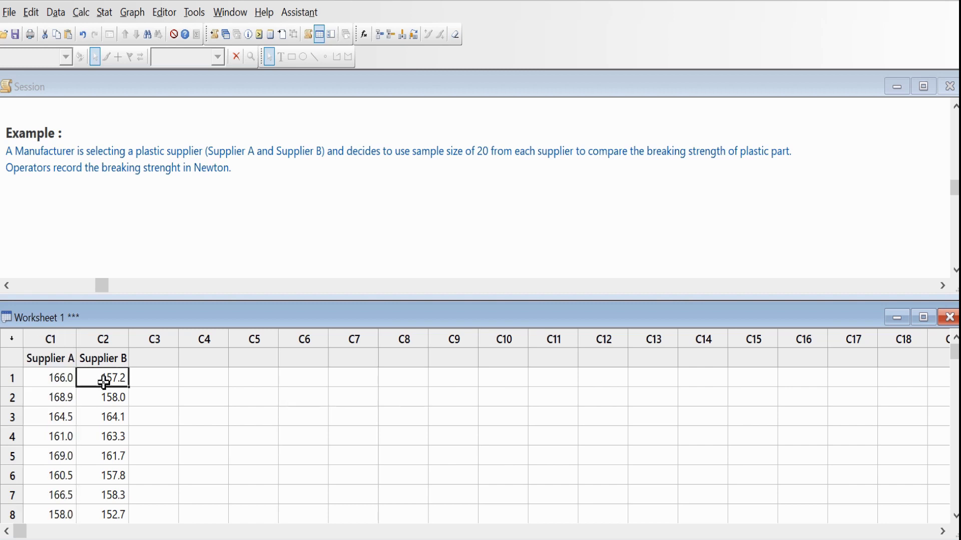
{"action": "left_click", "coordinate": [106, 338]}
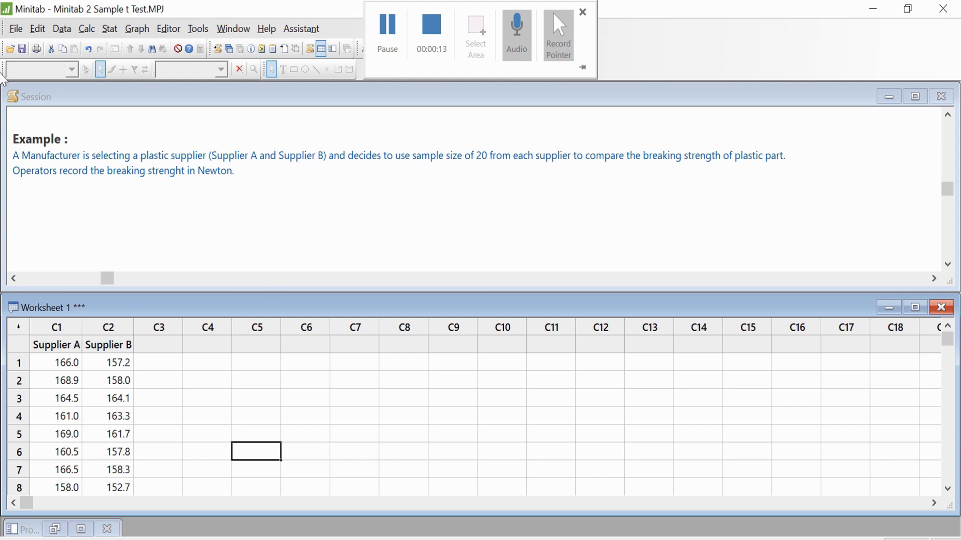
Step: Start a Multiple Y's Simple dotplot with Supplier A and Supplier B as graph variables
{"action": "left_click", "coordinate": [136, 29]}
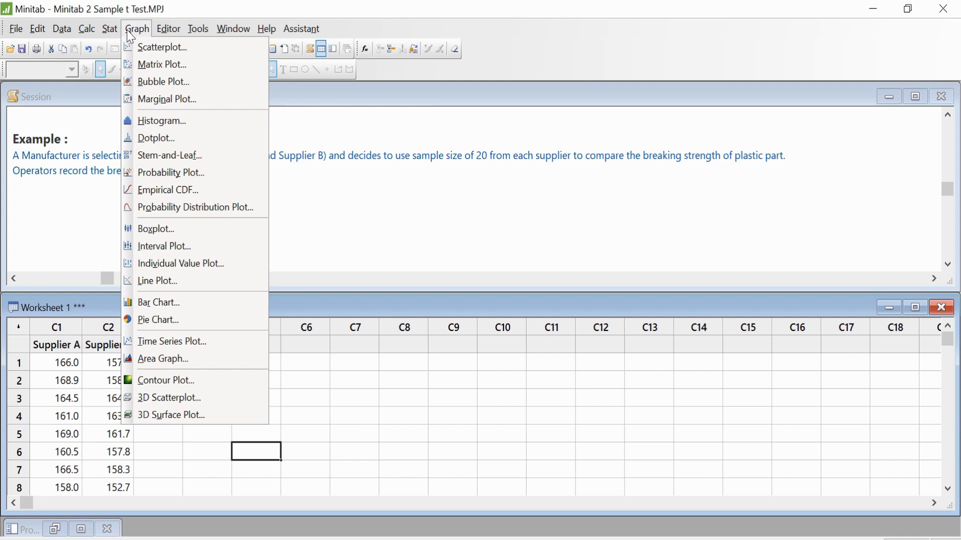
{"action": "left_click", "coordinate": [156, 139]}
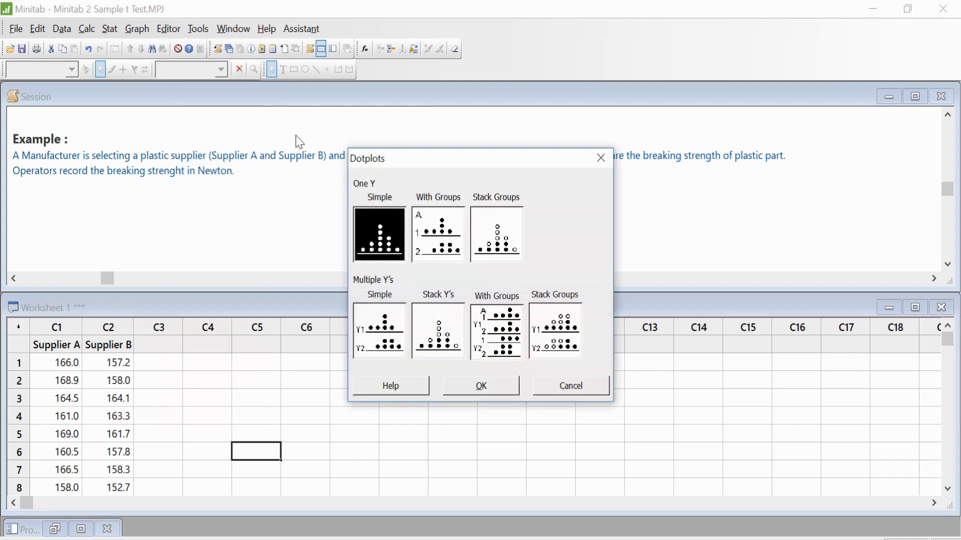
{"action": "left_click", "coordinate": [379, 342]}
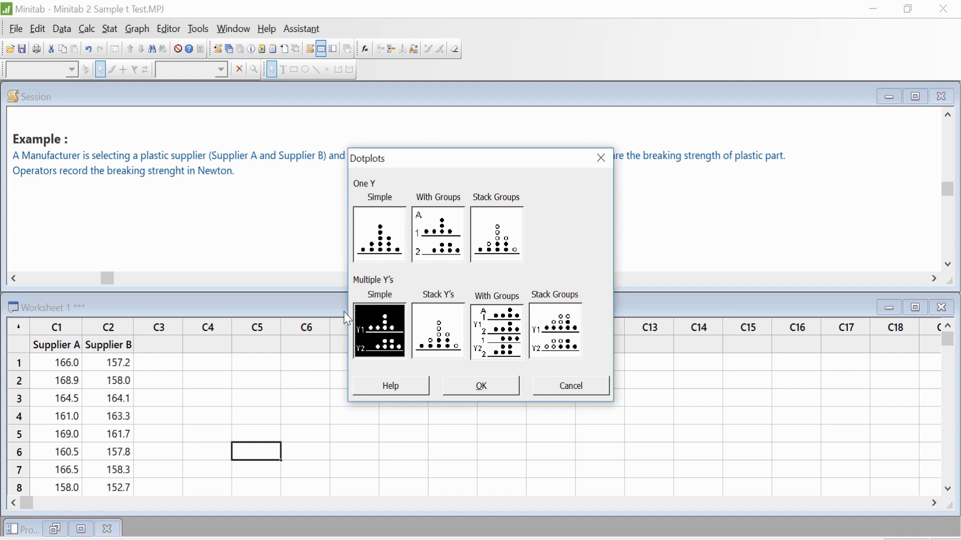
{"action": "left_click", "coordinate": [376, 244]}
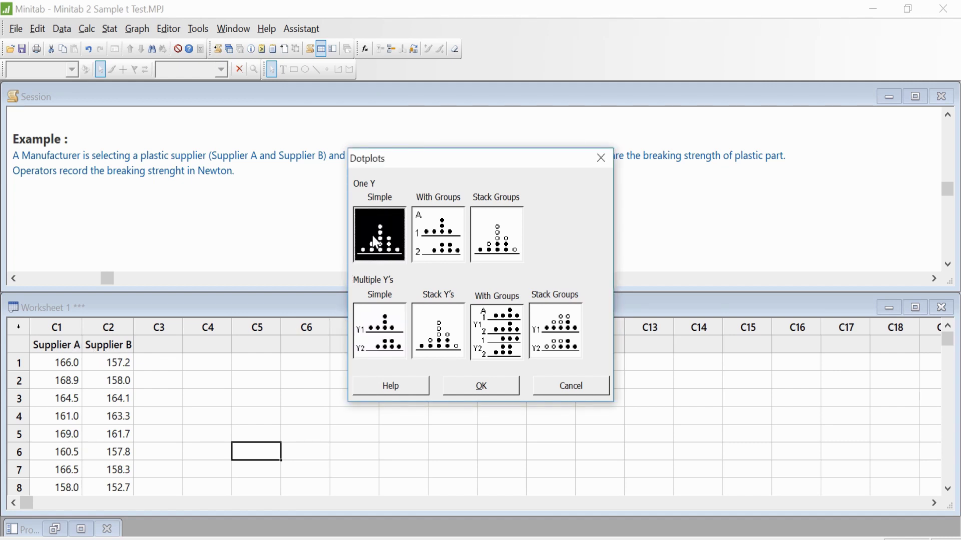
{"action": "left_click", "coordinate": [388, 341]}
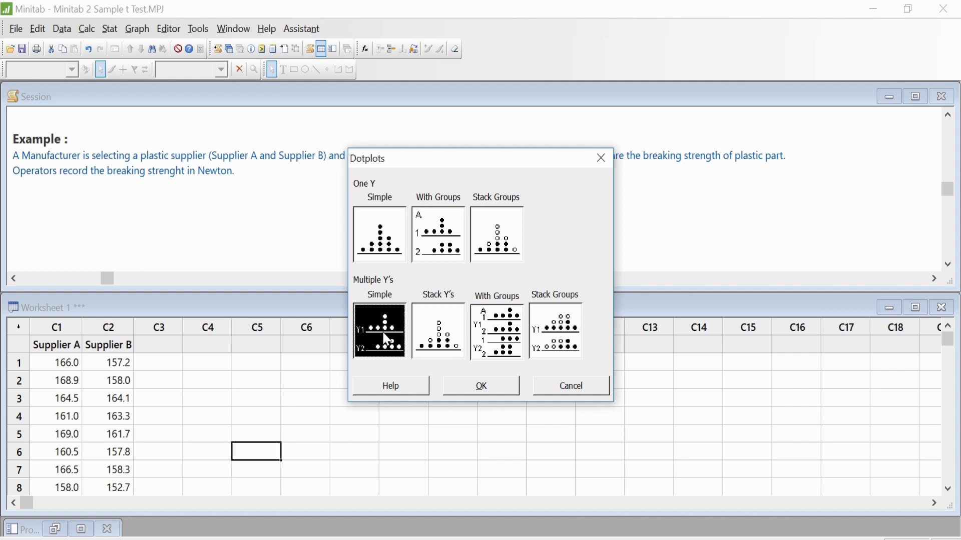
{"action": "left_click", "coordinate": [490, 389]}
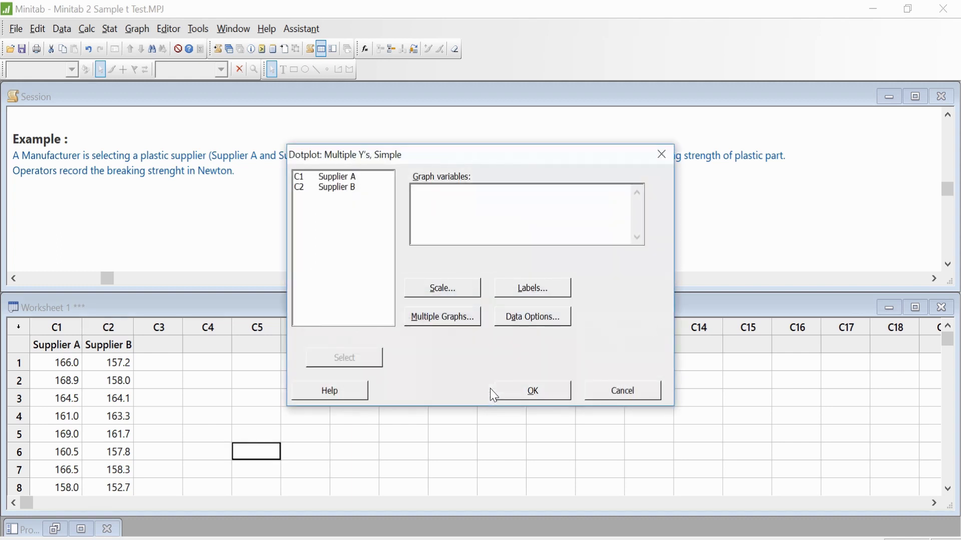
{"action": "double_click", "coordinate": [339, 178]}
{"action": "double_click", "coordinate": [332, 192]}
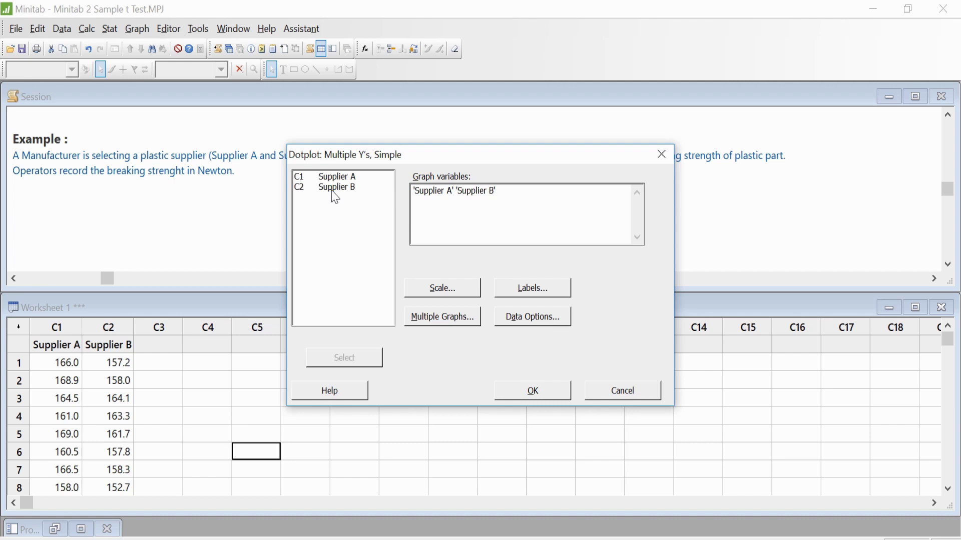
Step: Draw the Supplier A/Supplier B dotplot, move it aside, and inspect the lone Supplier B dot near 0
{"action": "left_click", "coordinate": [548, 396]}
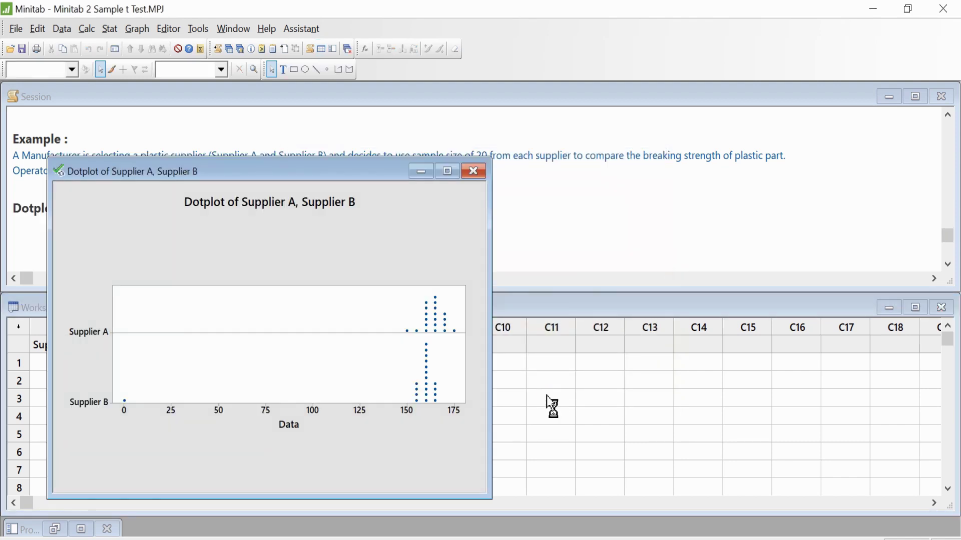
{"action": "left_click_drag", "start_coordinate": [316, 194], "coordinate": [481, 168]}
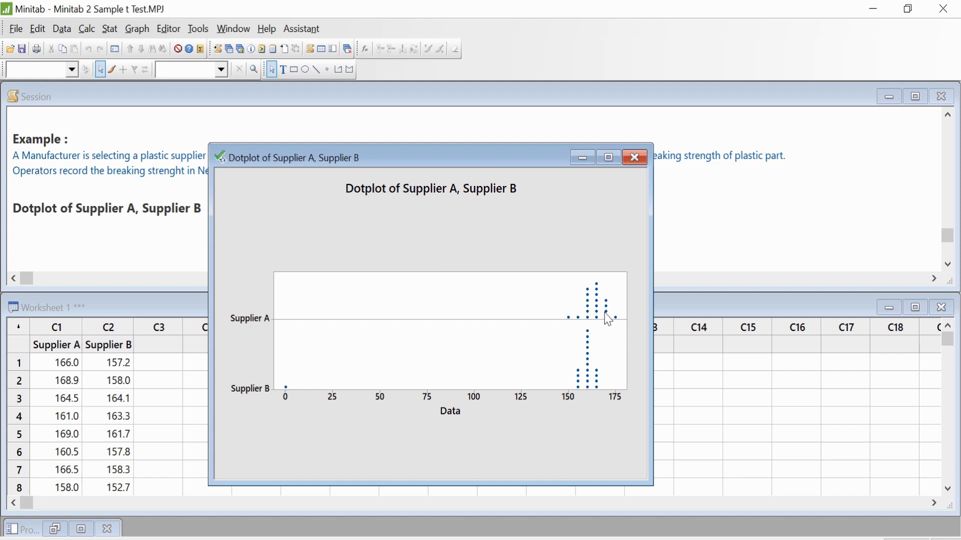
{"action": "mouse_move", "coordinate": [606, 314]}
{"action": "mouse_move", "coordinate": [286, 390]}
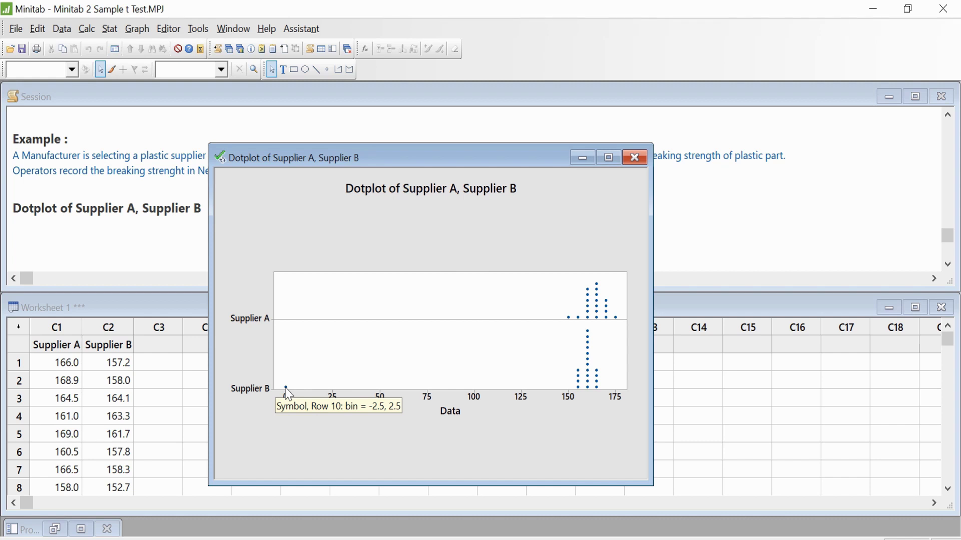
{"action": "left_click", "coordinate": [287, 391]}
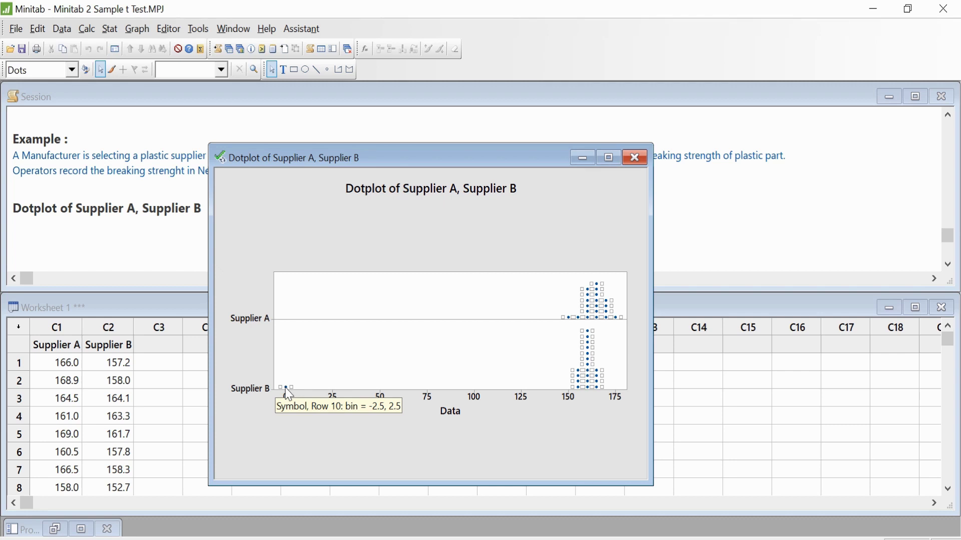
Step: In Worksheet 1, replace Supplier B's 0.0 in row 10 with the missing value '*'
{"action": "left_click", "coordinate": [234, 28]}
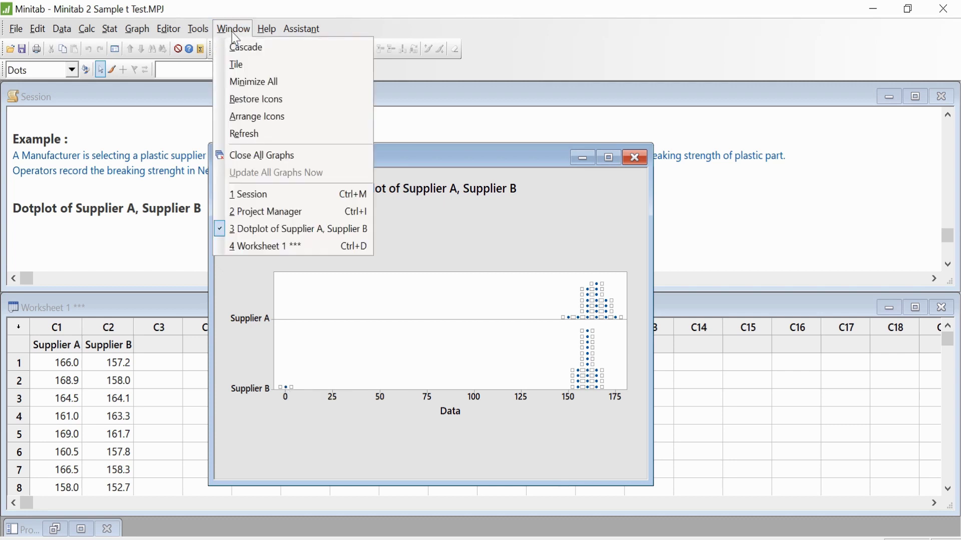
{"action": "left_click", "coordinate": [263, 246]}
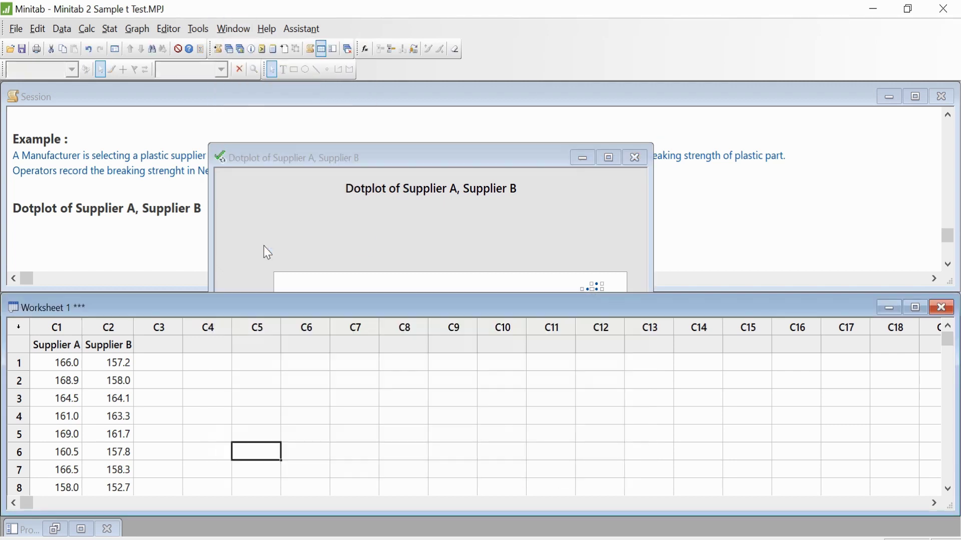
{"action": "left_click", "coordinate": [116, 370]}
{"action": "scroll", "coordinate": [117, 386], "scroll_direction": "down", "scroll_amount": 1}
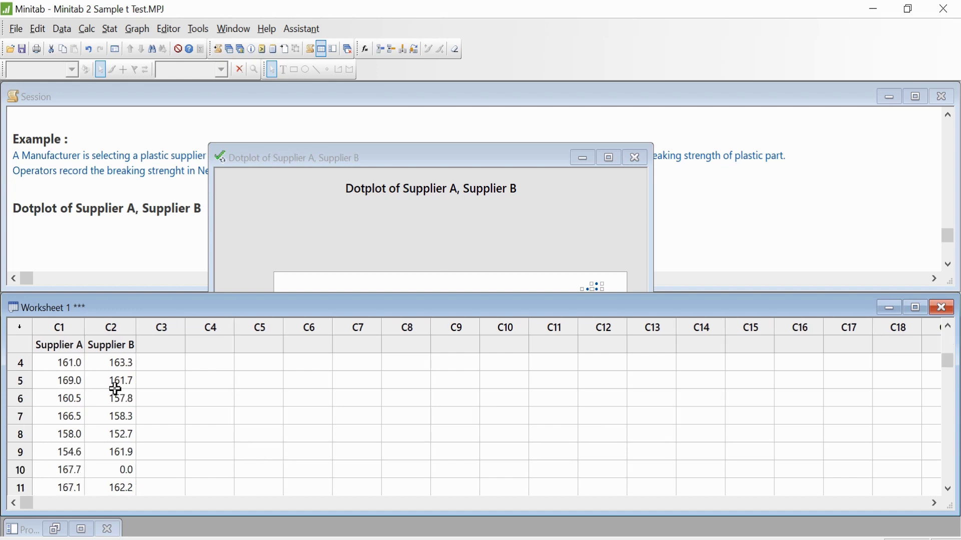
{"action": "left_click", "coordinate": [117, 468]}
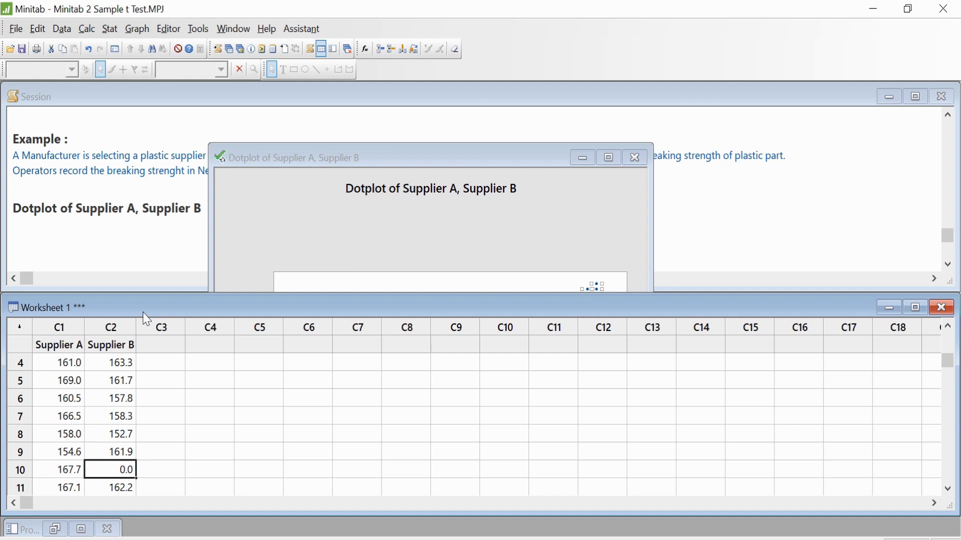
{"action": "type", "text": "*"}
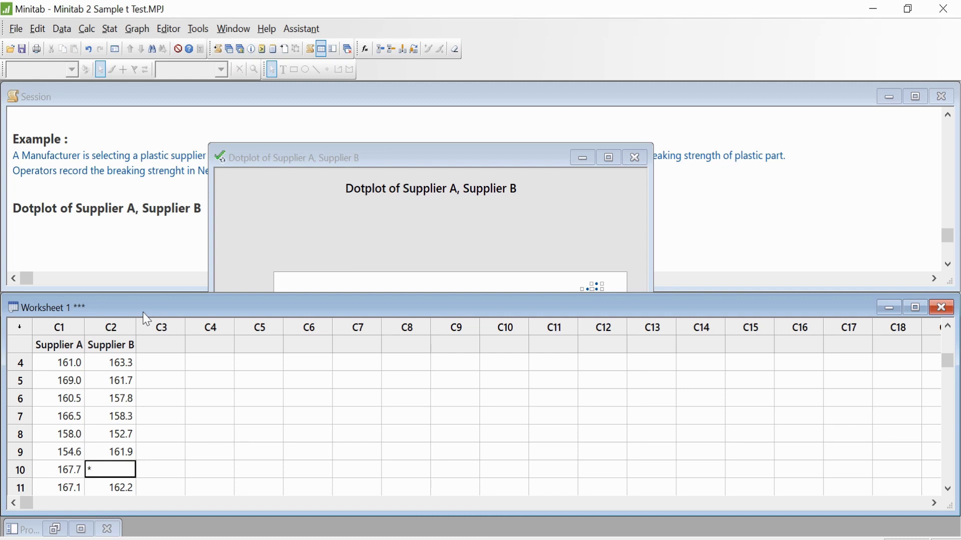
{"action": "left_click", "coordinate": [173, 428]}
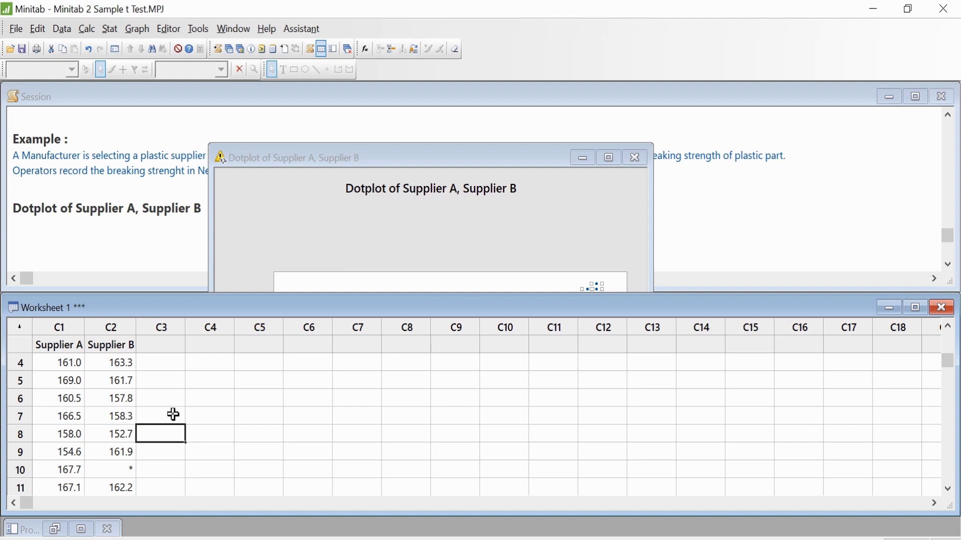
Step: Update the dotplot with the corrected data and maximize its window
{"action": "left_click", "coordinate": [275, 216]}
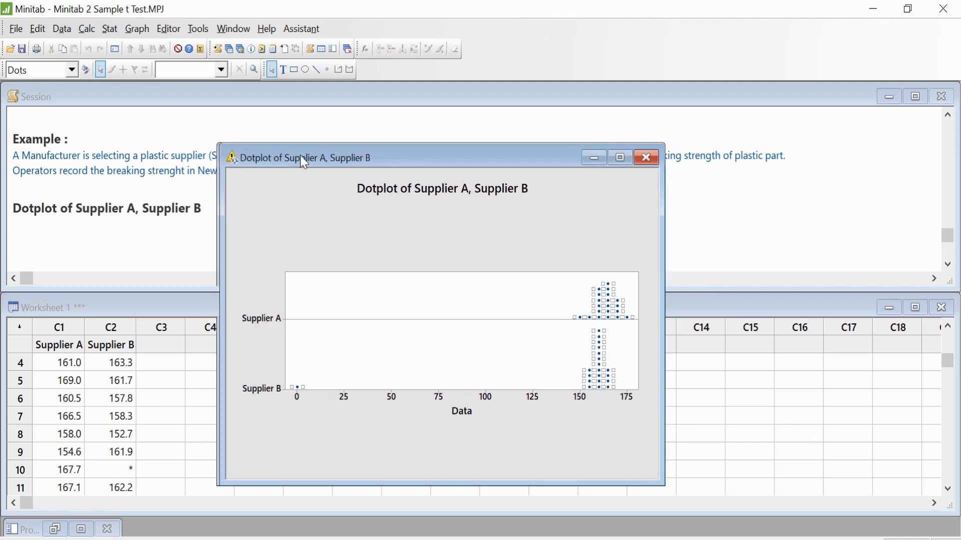
{"action": "left_click_drag", "start_coordinate": [304, 162], "coordinate": [326, 163]}
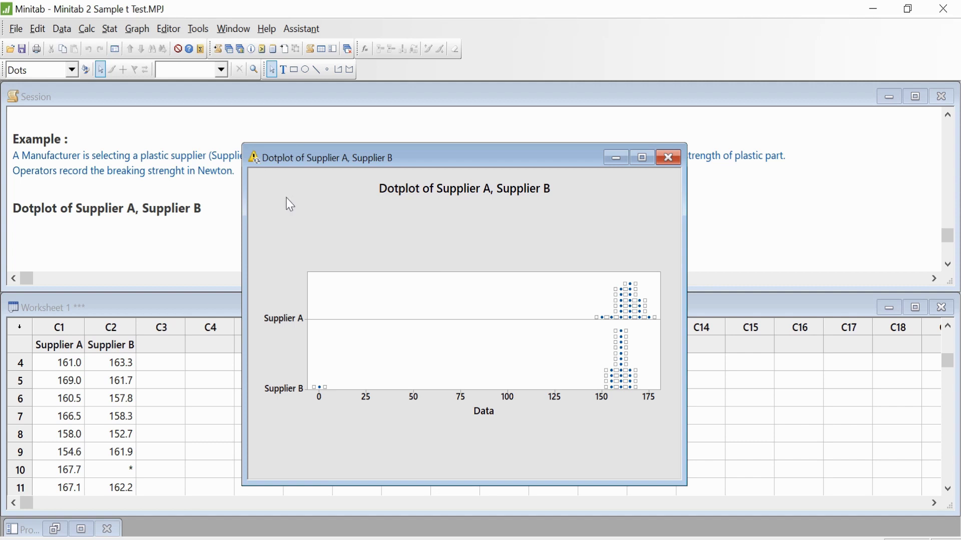
{"action": "left_click", "coordinate": [304, 229]}
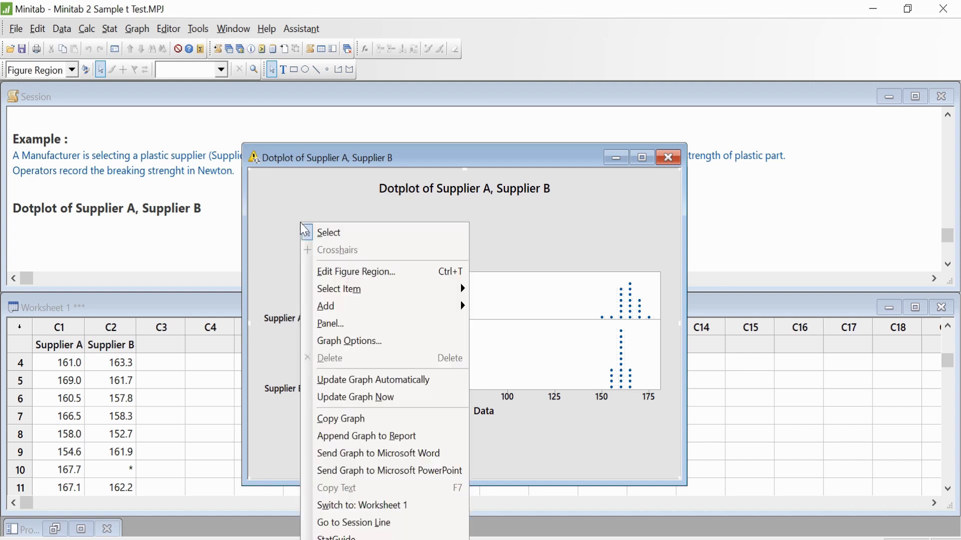
{"action": "left_click", "coordinate": [360, 400]}
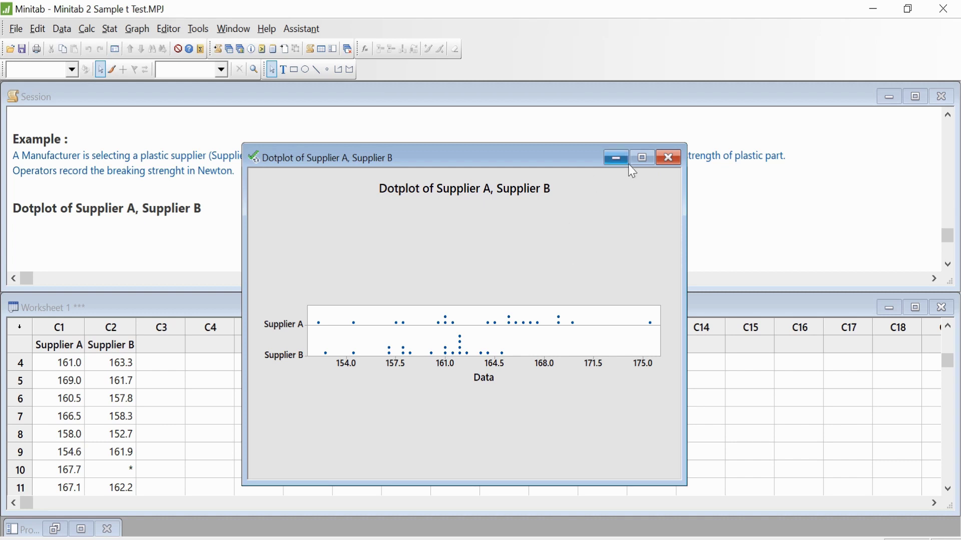
{"action": "left_click", "coordinate": [643, 158]}
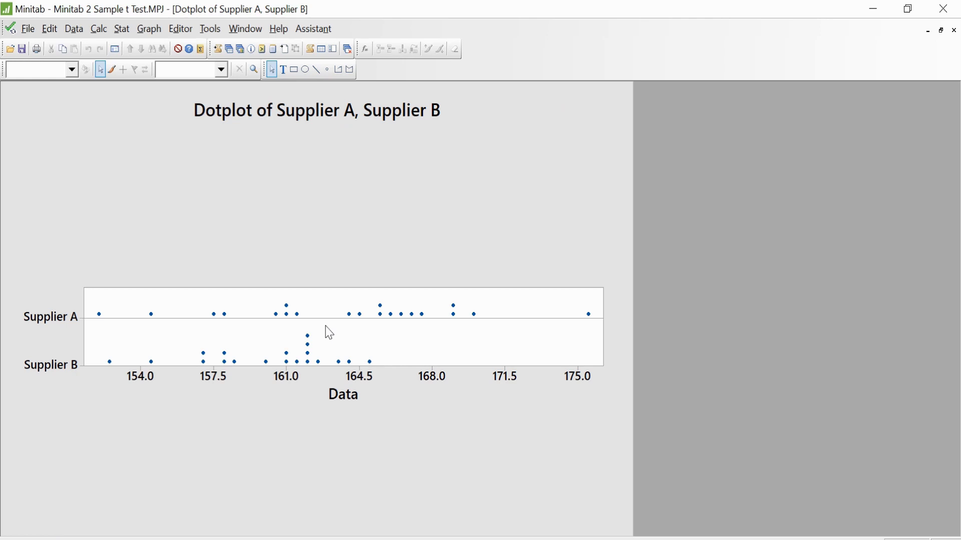
{"action": "left_click", "coordinate": [320, 354]}
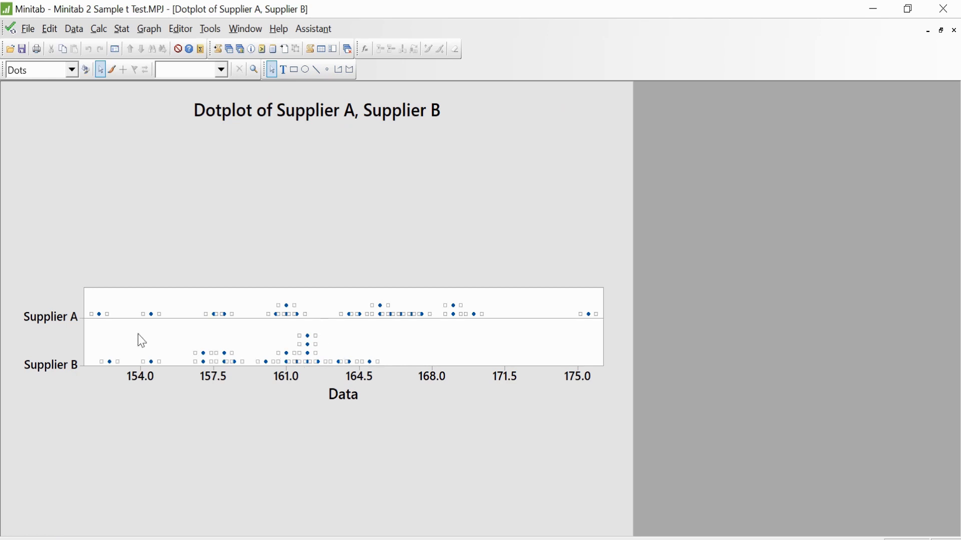
{"action": "left_click", "coordinate": [144, 303]}
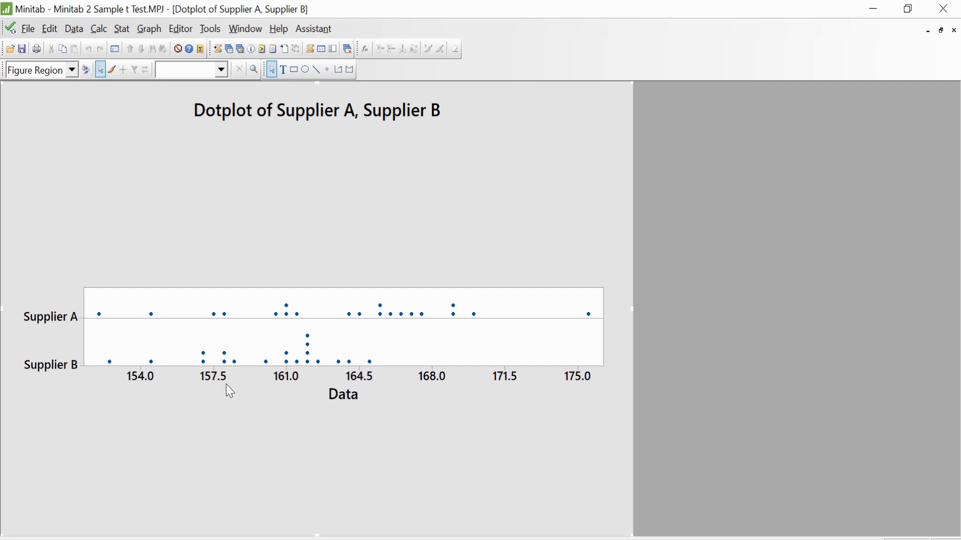
Step: Change the dotplot X-scale binning from 48 to 6 intervals
{"action": "double_click", "coordinate": [177, 374]}
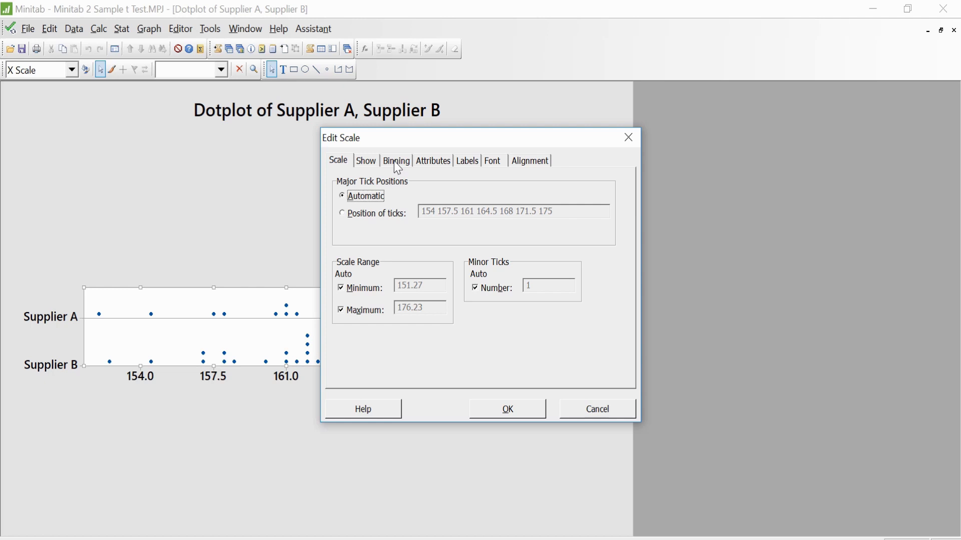
{"action": "left_click", "coordinate": [397, 161]}
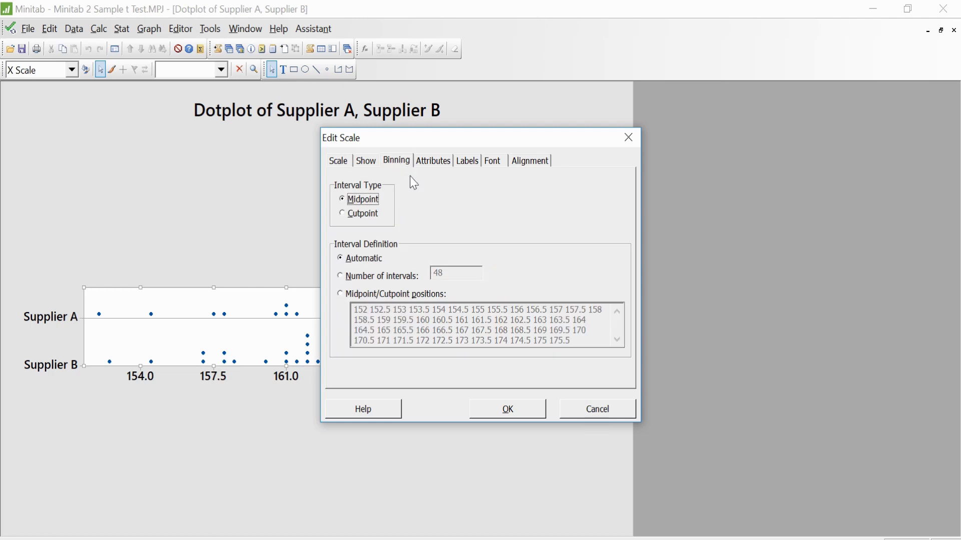
{"action": "left_click", "coordinate": [351, 283]}
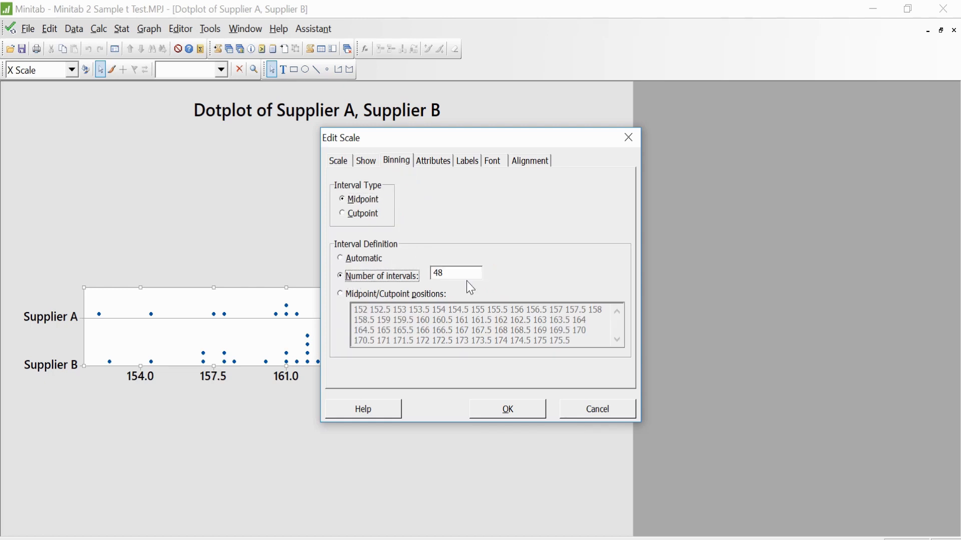
{"action": "left_click_drag", "start_coordinate": [461, 276], "coordinate": [434, 277]}
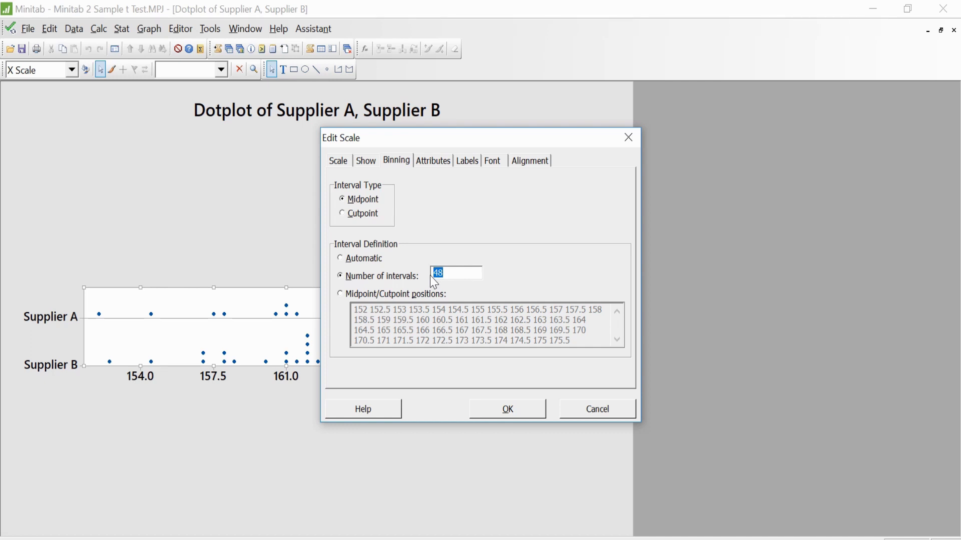
{"action": "type", "text": "6"}
{"action": "left_click", "coordinate": [499, 410]}
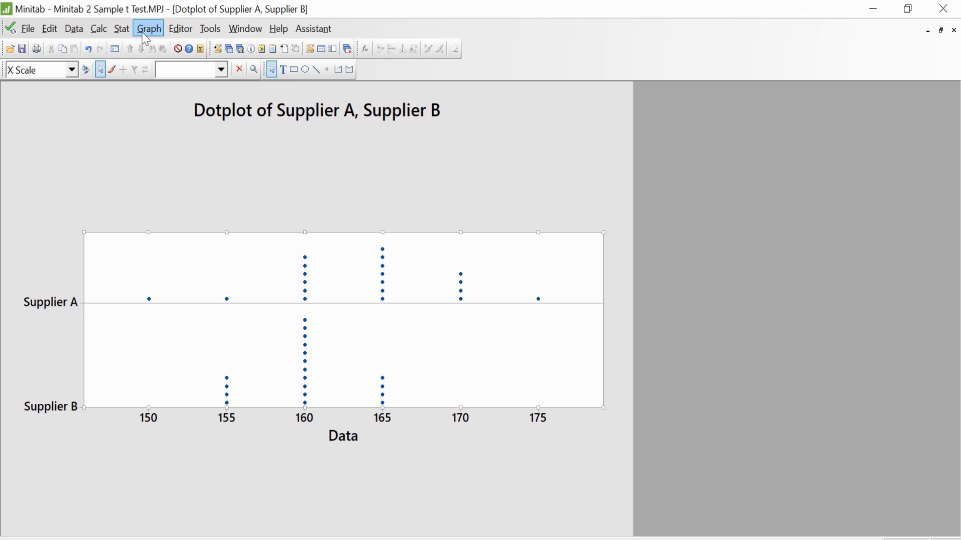
Step: Run Graphical Summary on Supplier A and Supplier B with a 95.0 confidence level
{"action": "left_click", "coordinate": [122, 29]}
{"action": "mouse_move", "coordinate": [132, 48]}
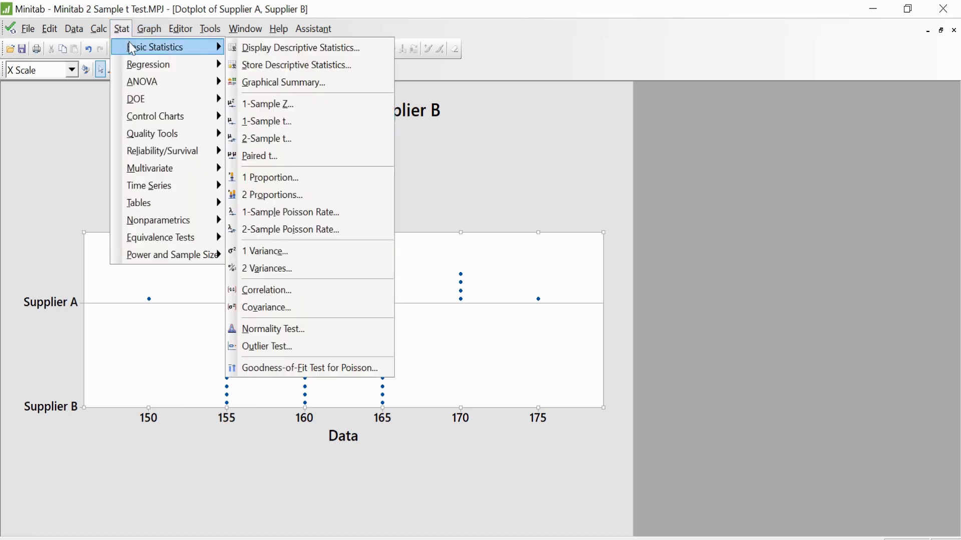
{"action": "left_click", "coordinate": [280, 83]}
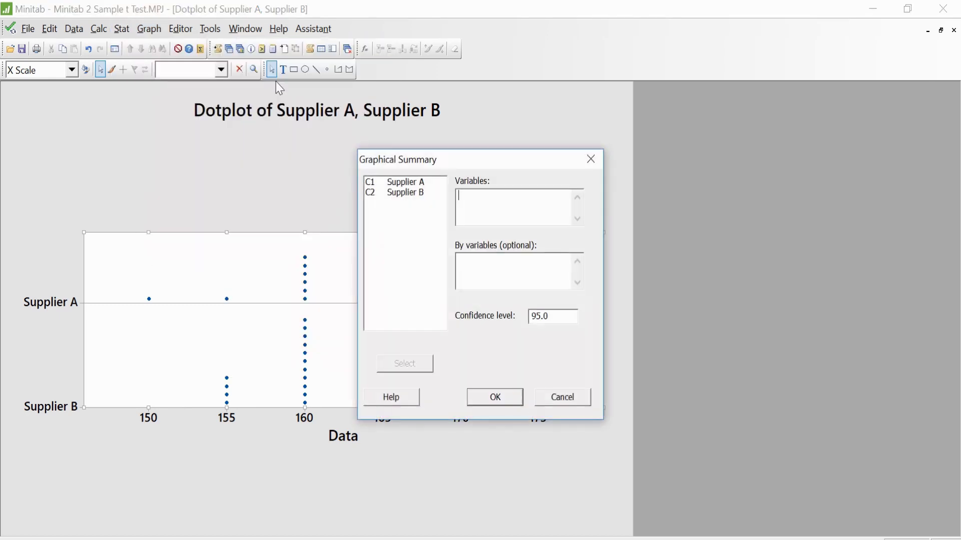
{"action": "double_click", "coordinate": [400, 183]}
{"action": "left_click", "coordinate": [403, 195]}
{"action": "double_click", "coordinate": [406, 196]}
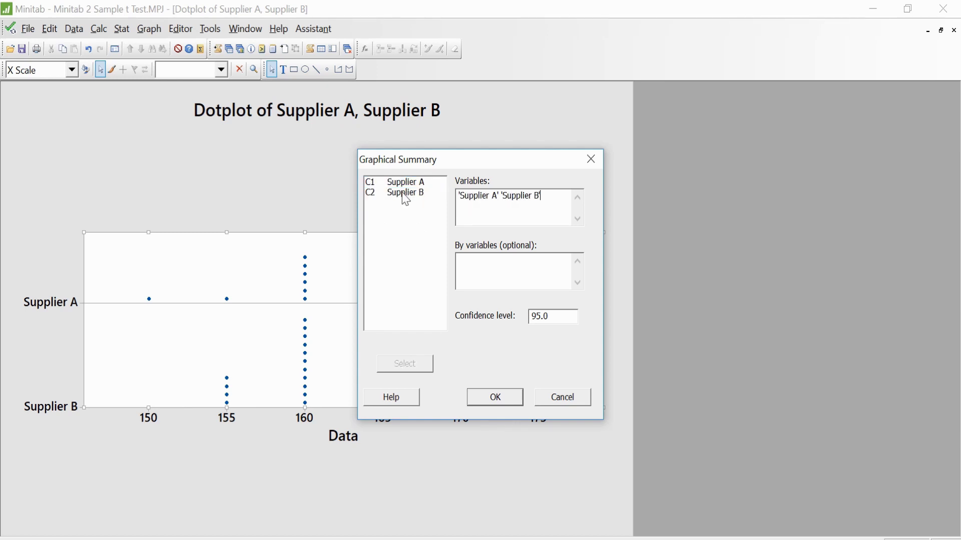
{"action": "left_click", "coordinate": [557, 319]}
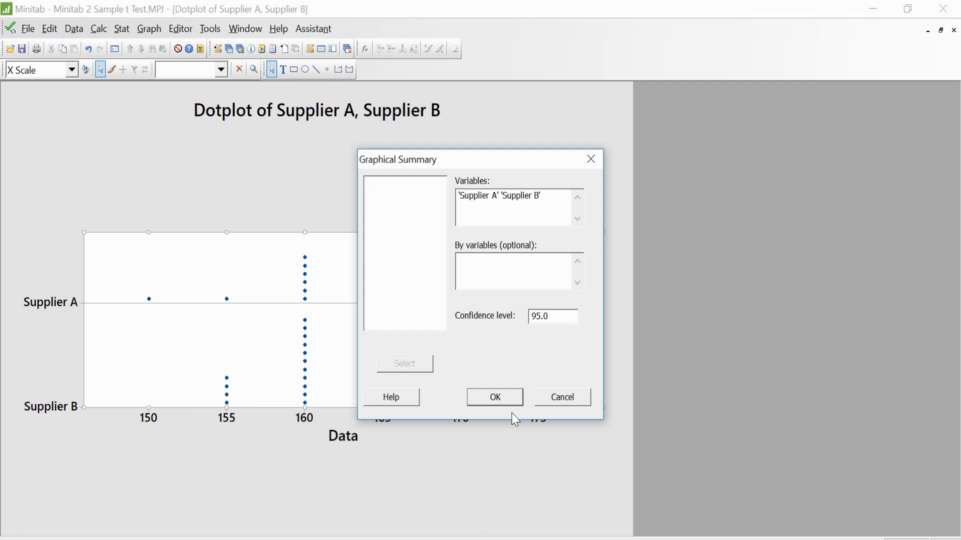
{"action": "left_click", "coordinate": [498, 400]}
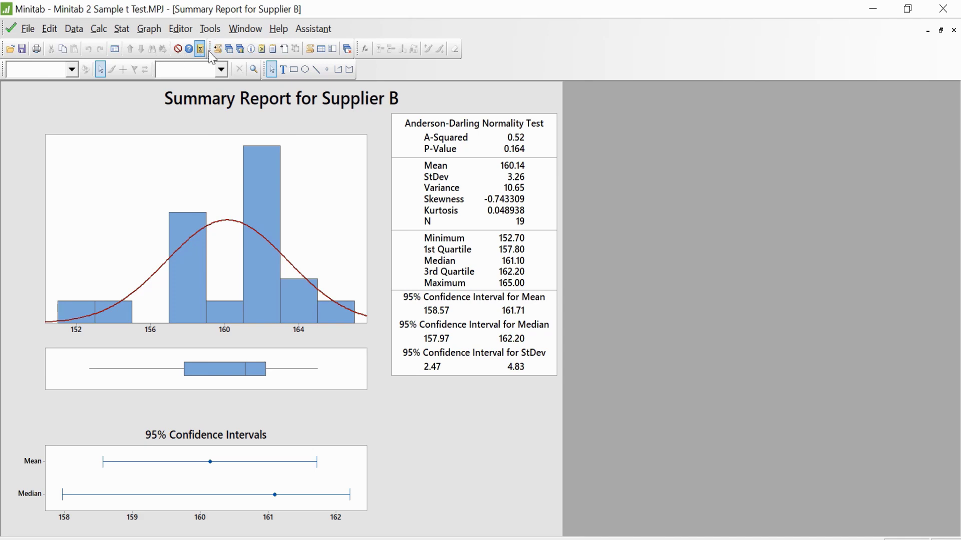
Step: Show the Graphs folder and select both the Supplier A and Supplier B Summary Reports
{"action": "left_click", "coordinate": [240, 48]}
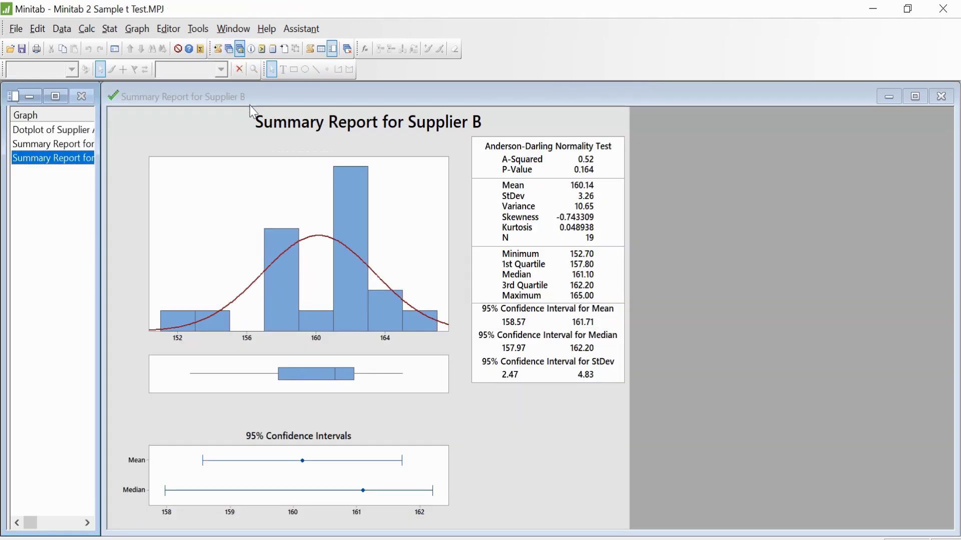
{"action": "left_click", "coordinate": [70, 145]}
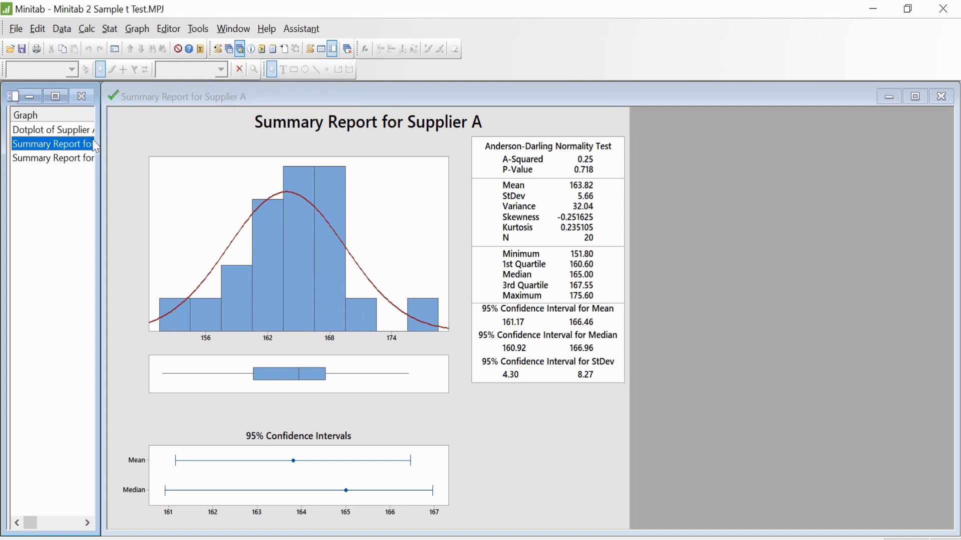
{"action": "left_click", "coordinate": [54, 161]}
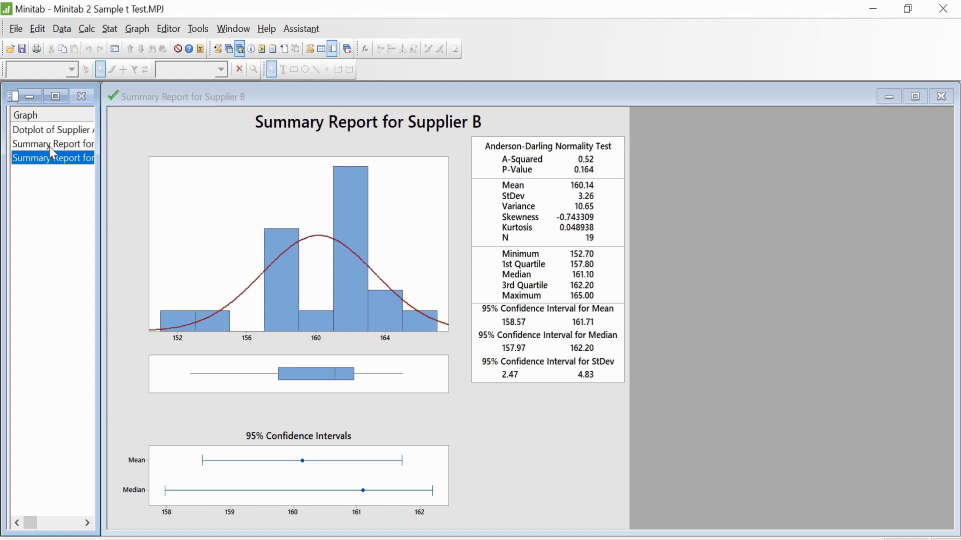
{"action": "left_click", "coordinate": [49, 146], "text": "ctrl"}
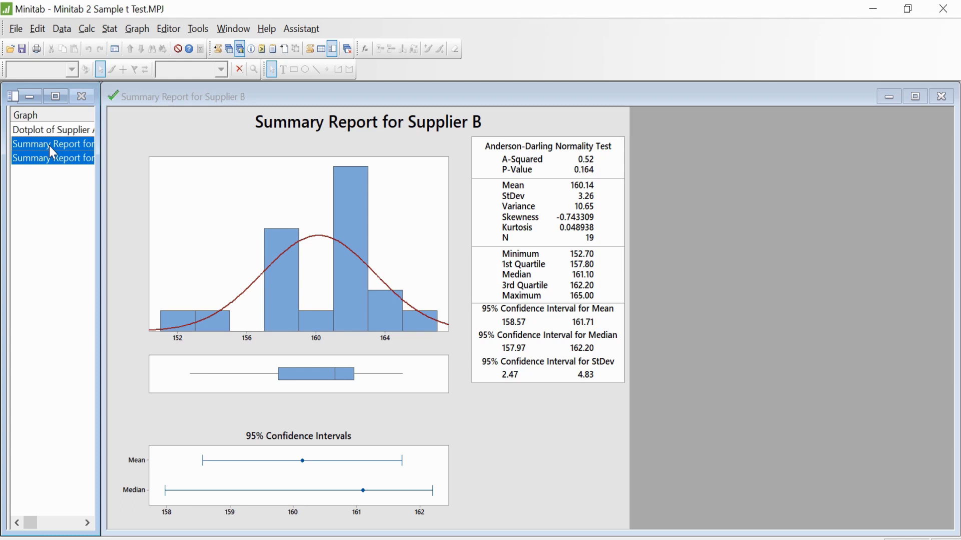
Step: Tile the two selected summary reports side by side and activate the Supplier B report
{"action": "right_click", "coordinate": [49, 146]}
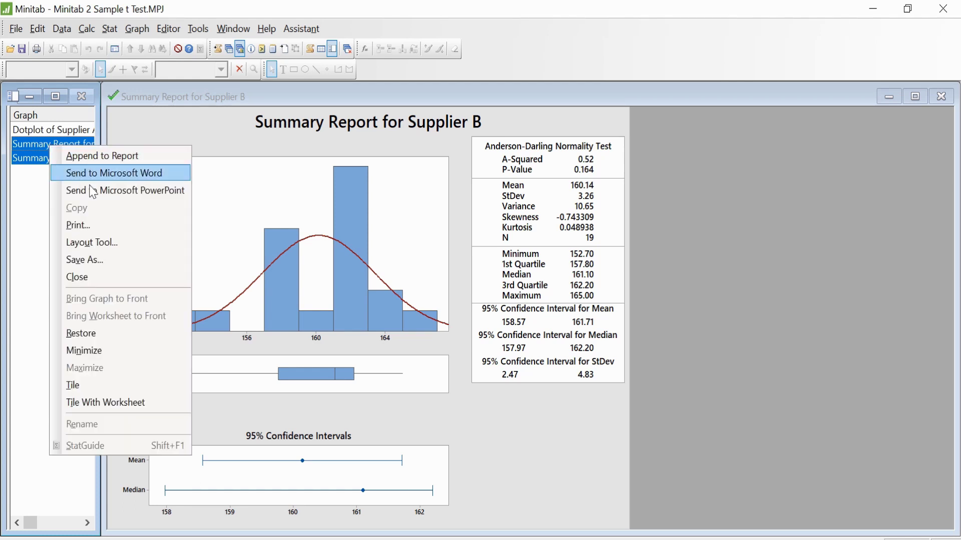
{"action": "left_click", "coordinate": [88, 386]}
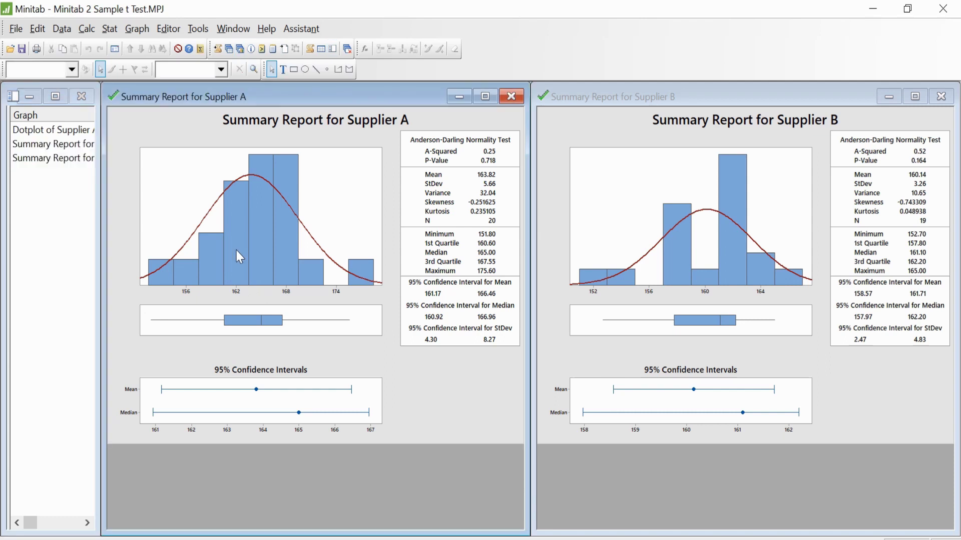
{"action": "left_click", "coordinate": [665, 258]}
{"action": "mouse_move", "coordinate": [663, 258]}
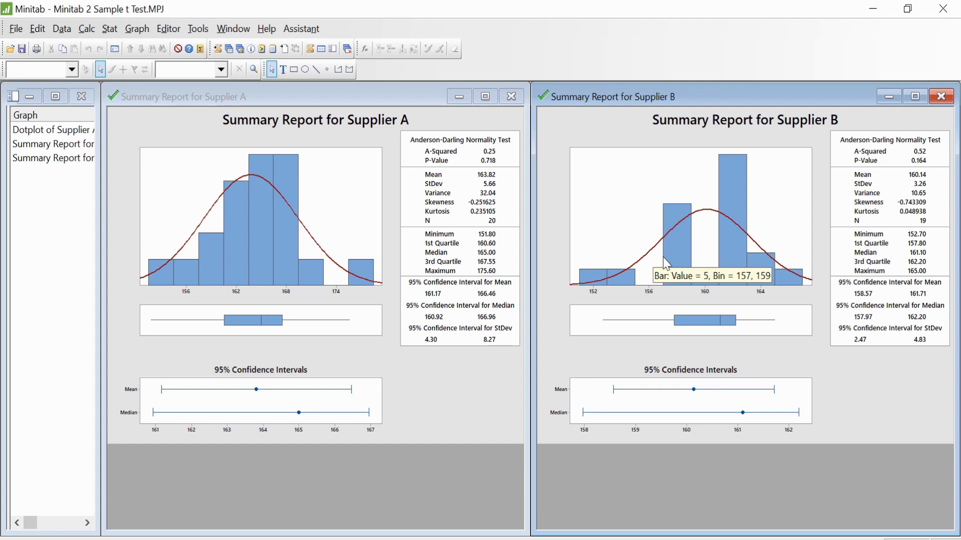
{"action": "left_click", "coordinate": [271, 383]}
{"action": "left_click", "coordinate": [685, 411]}
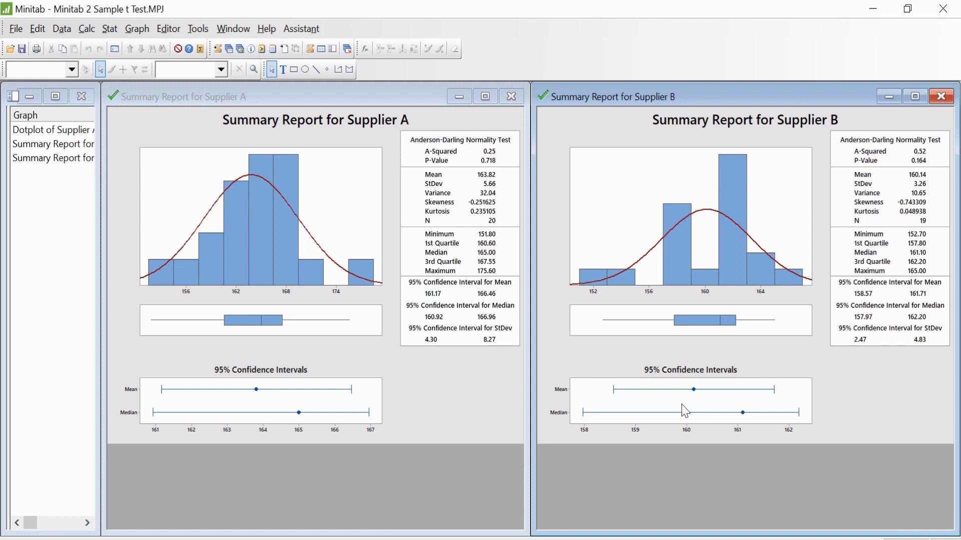
{"action": "left_click", "coordinate": [578, 420]}
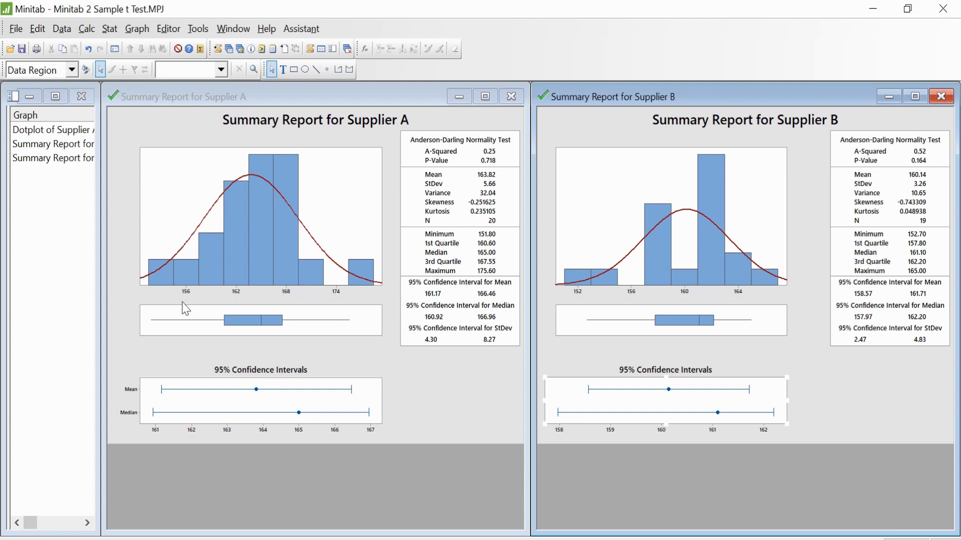
Step: Set up a 2-Sample t with each sample in its own column: Supplier A and Supplier B
{"action": "left_click", "coordinate": [116, 31]}
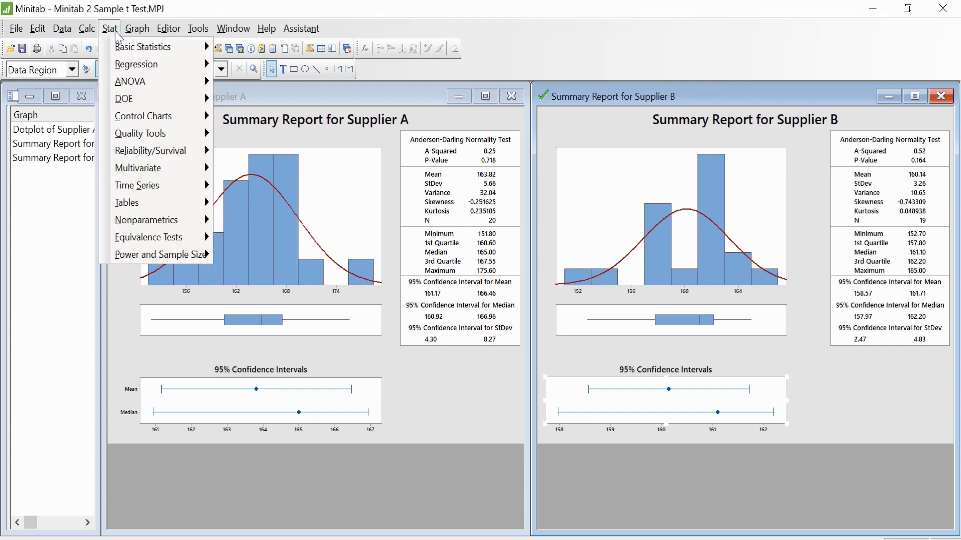
{"action": "mouse_move", "coordinate": [122, 46]}
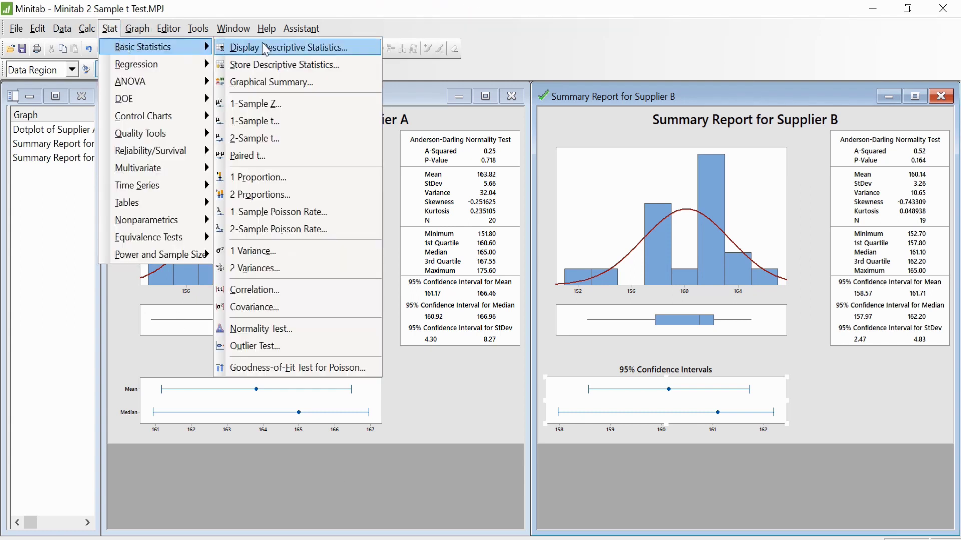
{"action": "left_click", "coordinate": [271, 144]}
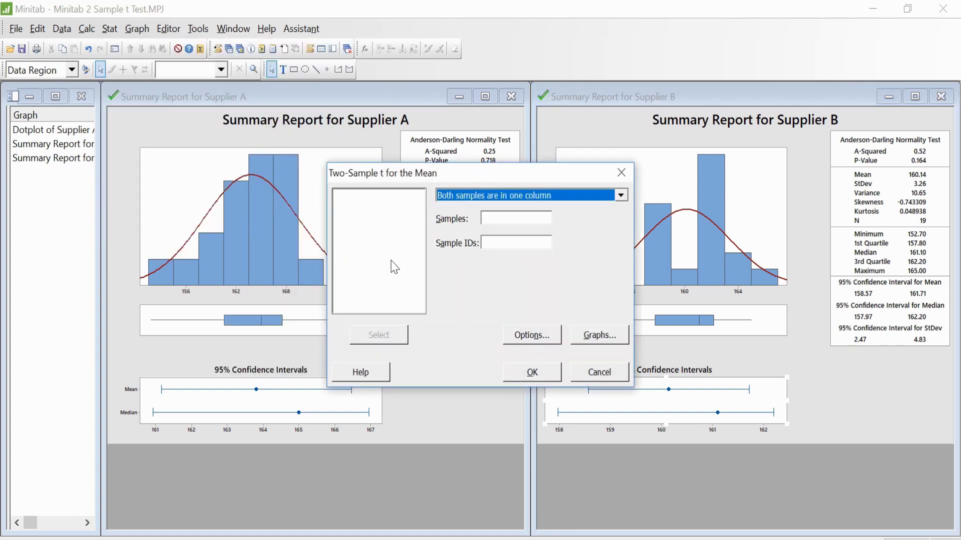
{"action": "left_click", "coordinate": [473, 197]}
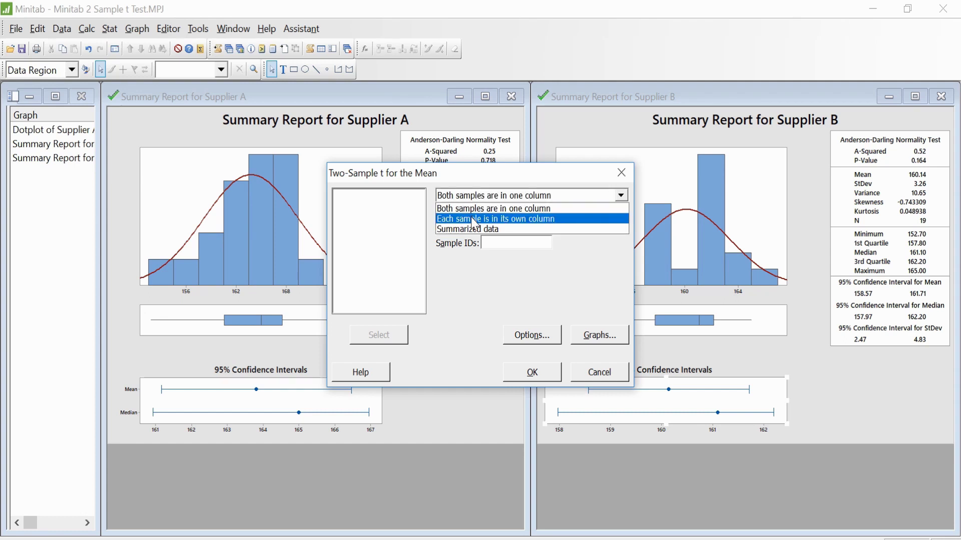
{"action": "left_click", "coordinate": [475, 209]}
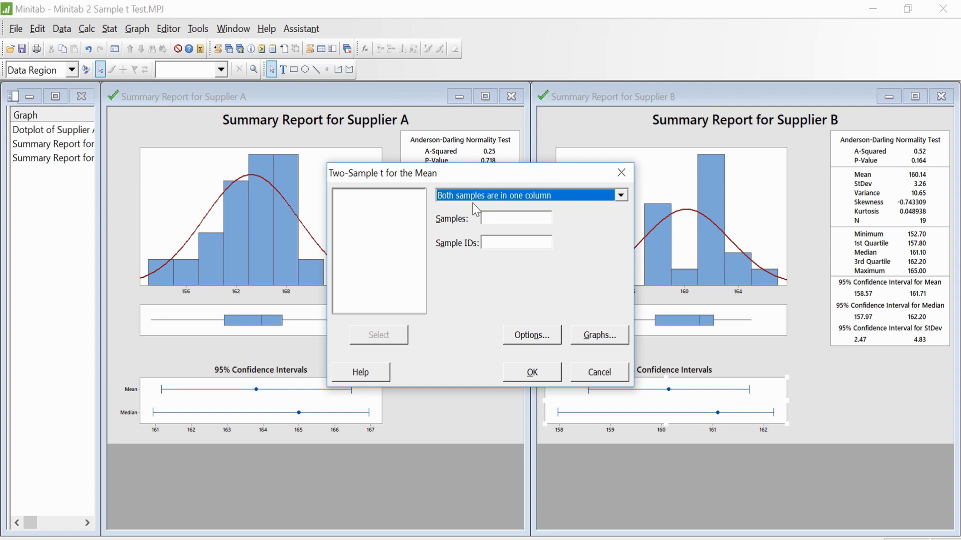
{"action": "left_click", "coordinate": [475, 197]}
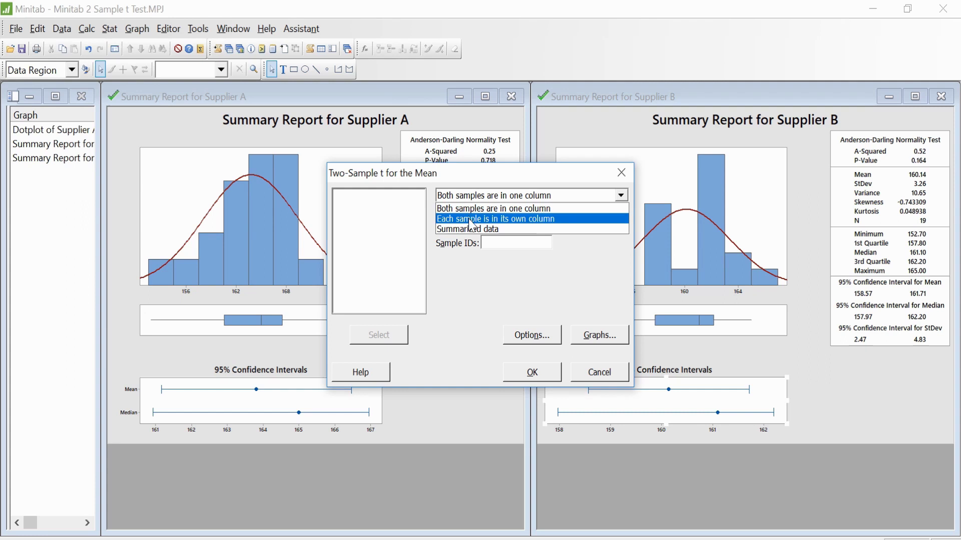
{"action": "left_click", "coordinate": [471, 219]}
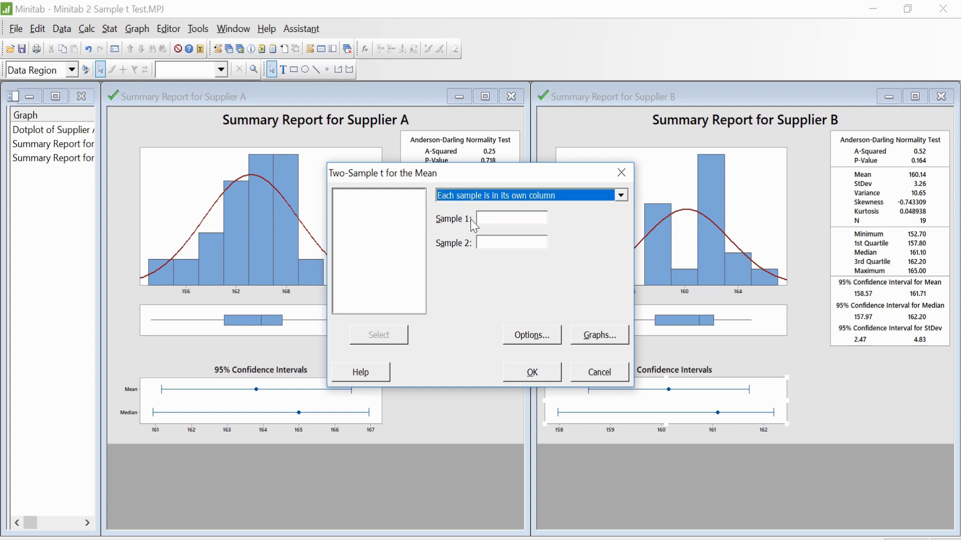
{"action": "left_click", "coordinate": [485, 218]}
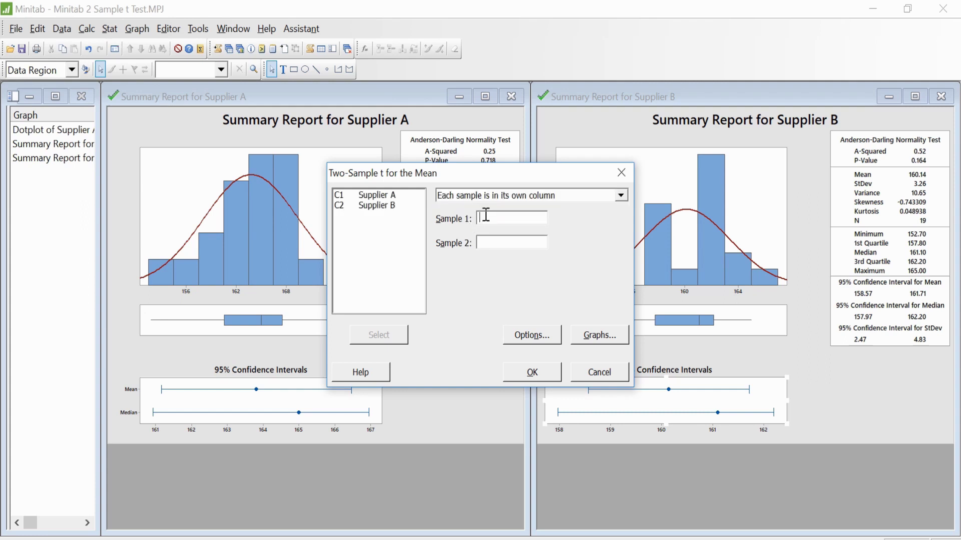
{"action": "double_click", "coordinate": [371, 195]}
{"action": "double_click", "coordinate": [372, 206]}
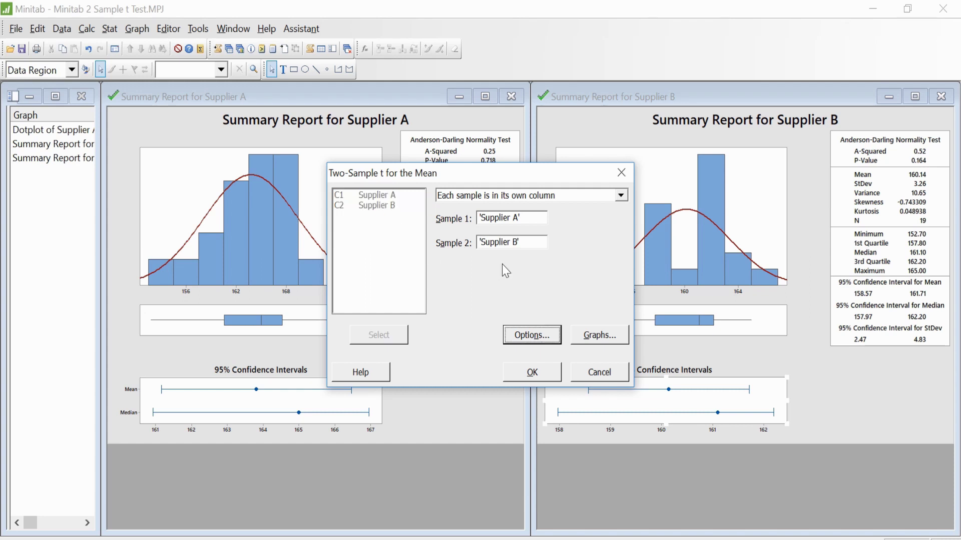
Step: Keep the 95.0 confidence level and the not-equal alternative in the t-test options
{"action": "left_click", "coordinate": [532, 337]}
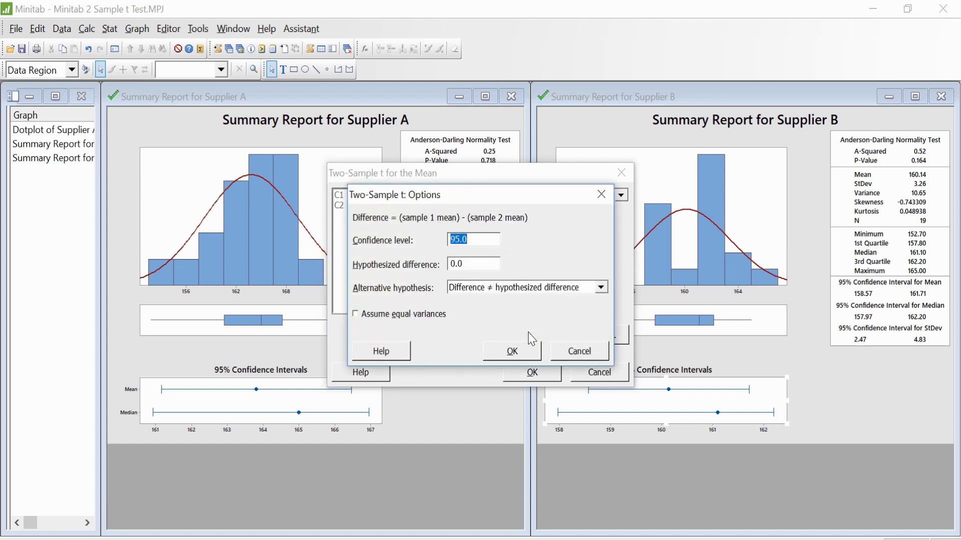
{"action": "left_click", "coordinate": [478, 241]}
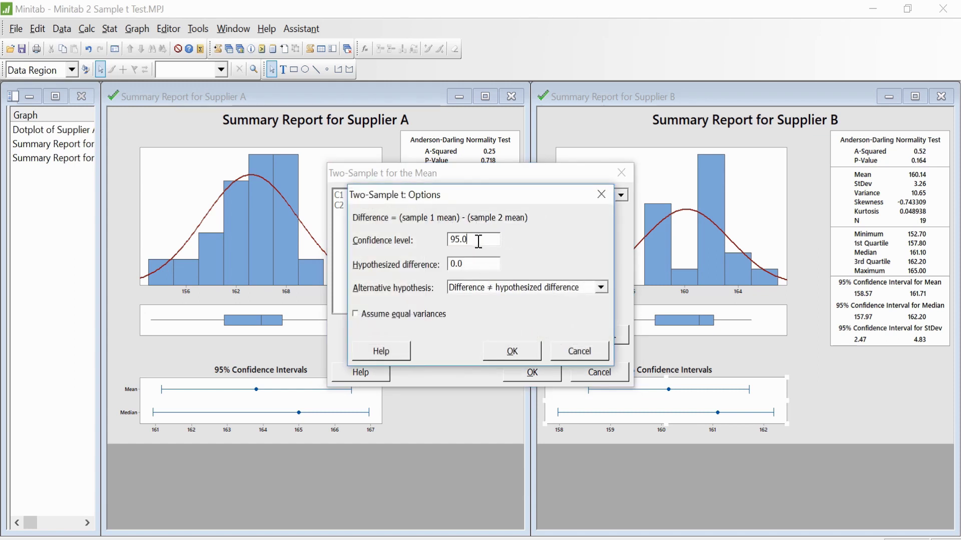
{"action": "left_click", "coordinate": [476, 289]}
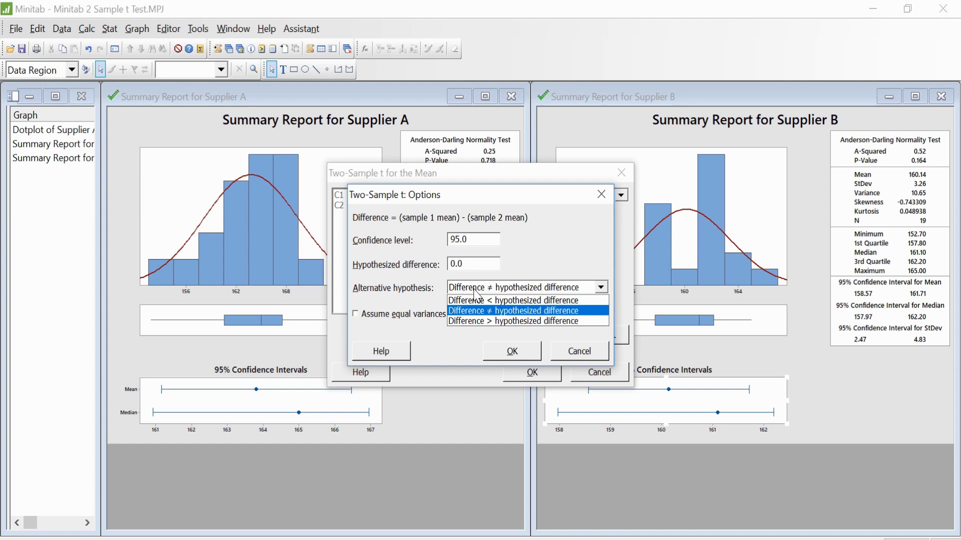
{"action": "left_click", "coordinate": [431, 291]}
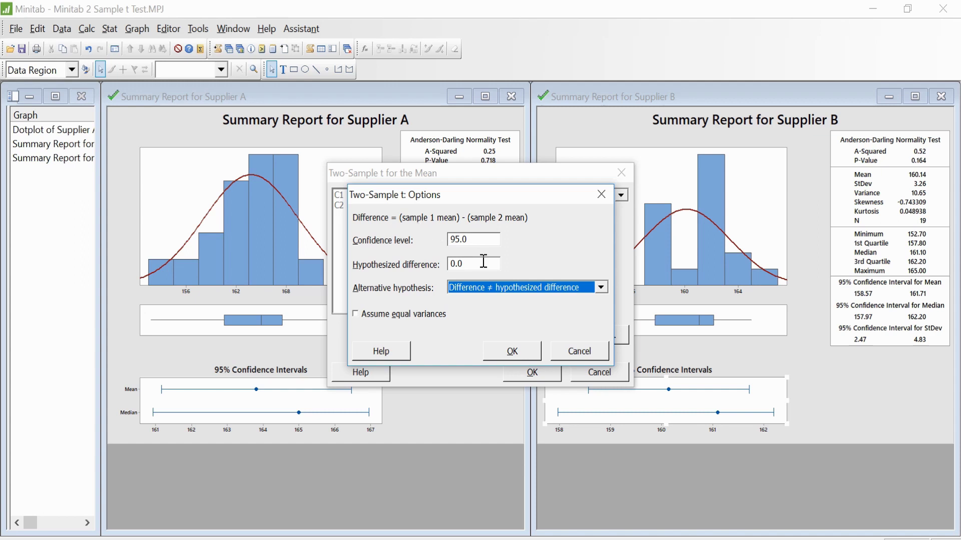
{"action": "left_click", "coordinate": [516, 357]}
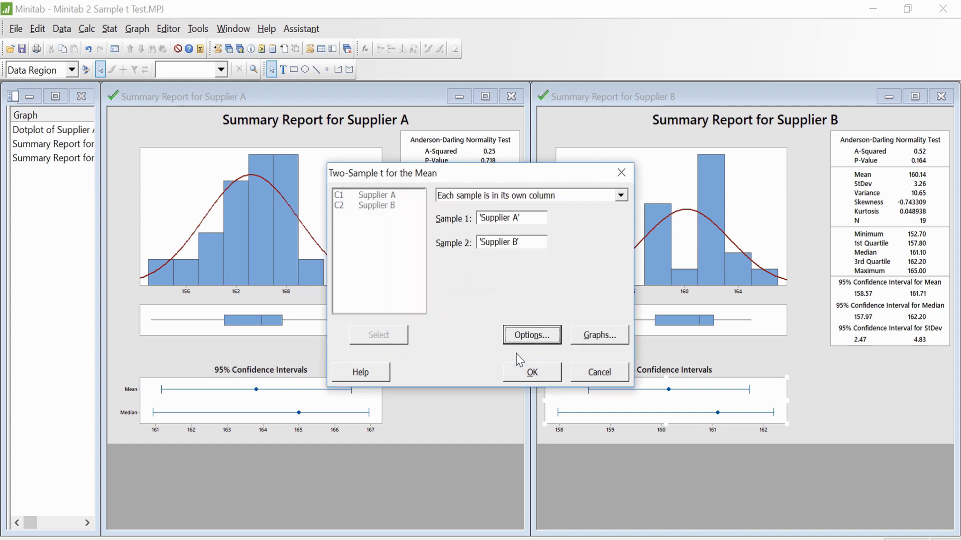
Step: Add a boxplot of Supplier A and Supplier B and run the two-sample t test
{"action": "left_click", "coordinate": [606, 338]}
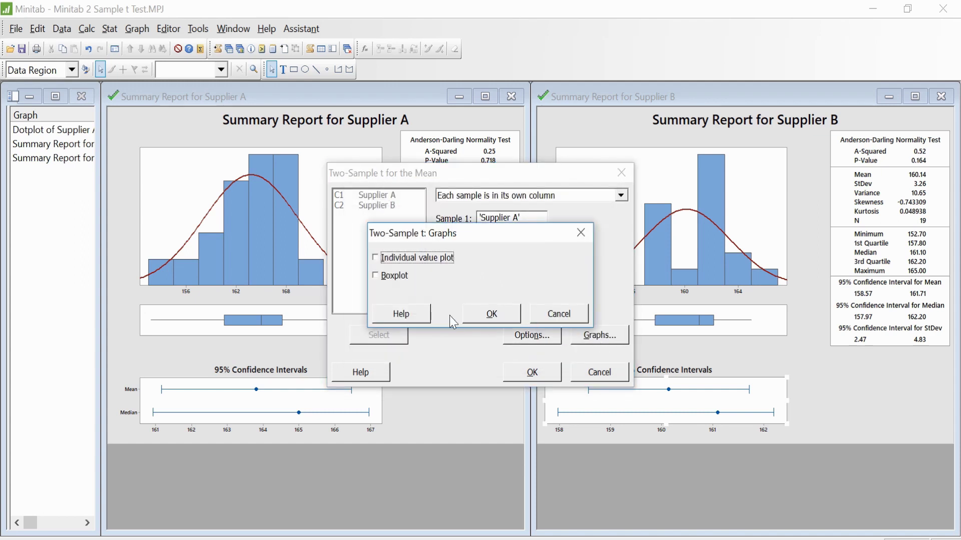
{"action": "left_click", "coordinate": [376, 277]}
{"action": "left_click", "coordinate": [508, 318]}
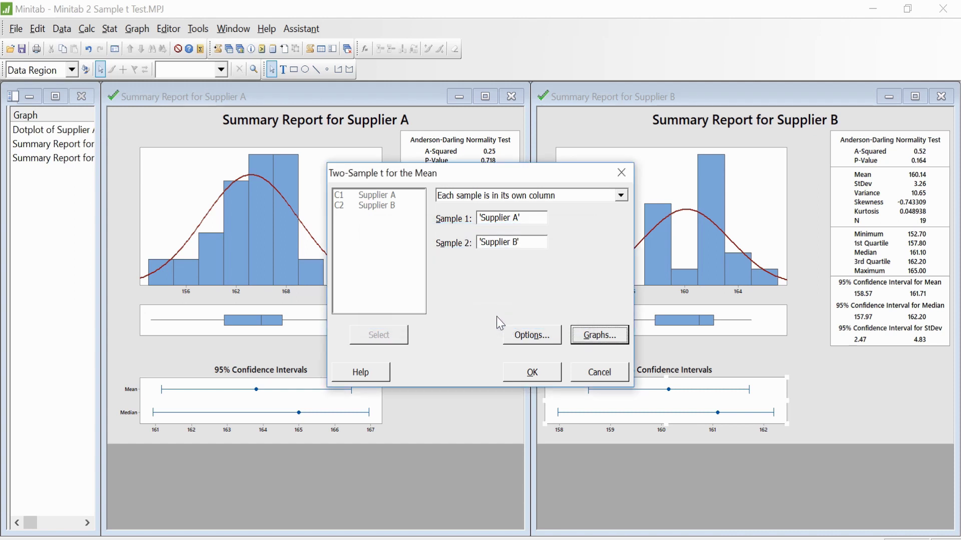
{"action": "left_click", "coordinate": [529, 373]}
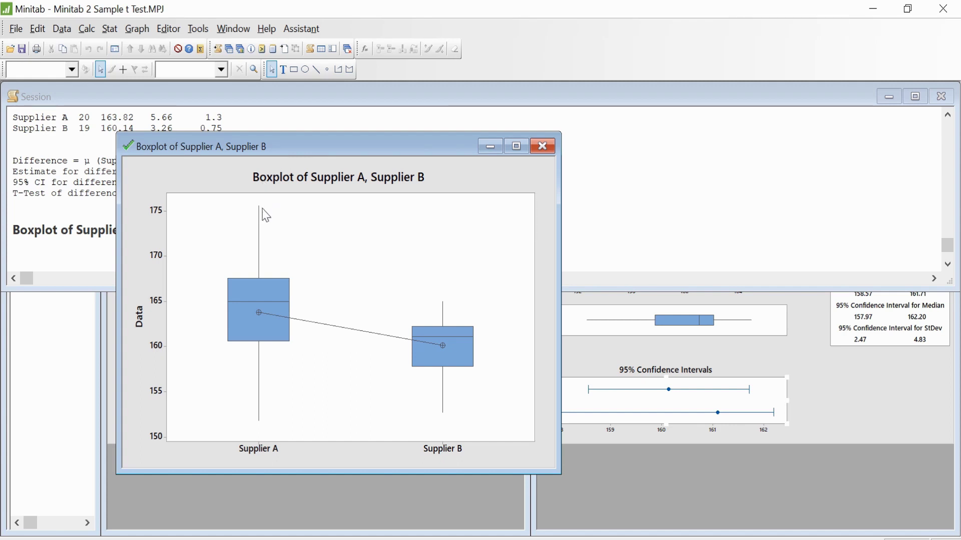
Step: Inspect the boxplot's mean symbols and data region, then bring the Session output forward
{"action": "left_click", "coordinate": [259, 313]}
{"action": "left_click", "coordinate": [380, 379]}
{"action": "mouse_move", "coordinate": [455, 357]}
{"action": "scroll", "coordinate": [62, 196], "scroll_direction": "down", "scroll_amount": 2}
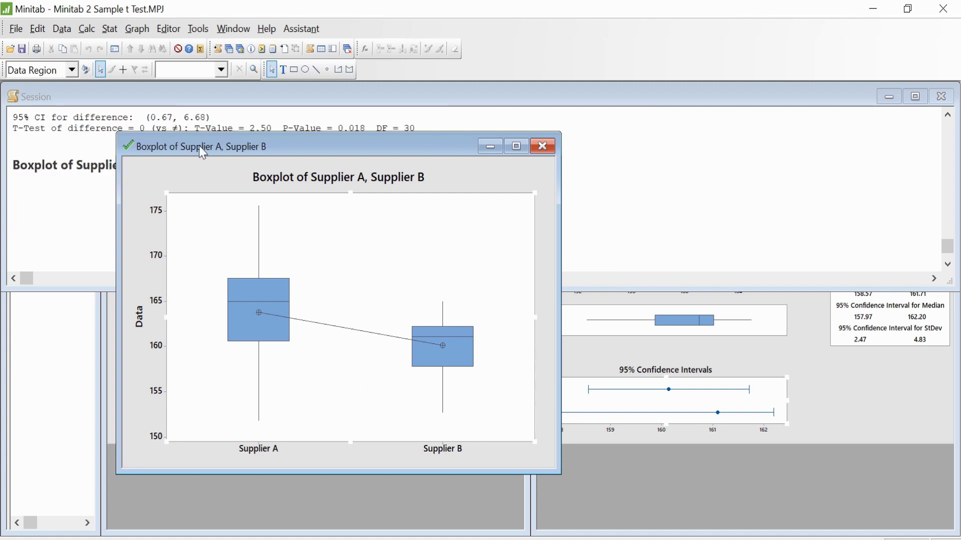
{"action": "left_click", "coordinate": [75, 175]}
{"action": "scroll", "coordinate": [101, 223], "scroll_direction": "up", "scroll_amount": 5}
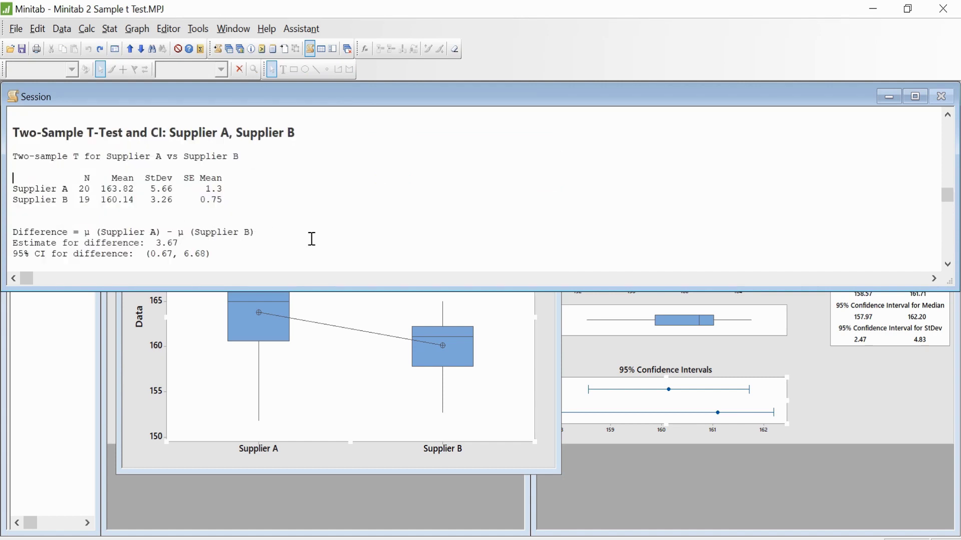
Step: Highlight the P-Value 0.018 on the T-Test line of the Session output
{"action": "scroll", "coordinate": [195, 248], "scroll_direction": "down", "scroll_amount": 1}
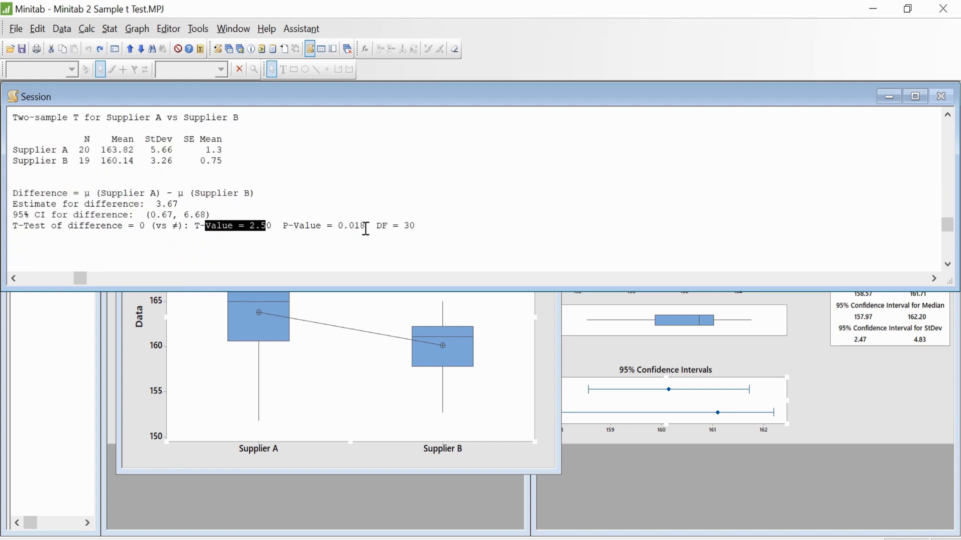
{"action": "left_click_drag", "start_coordinate": [368, 227], "coordinate": [338, 227]}
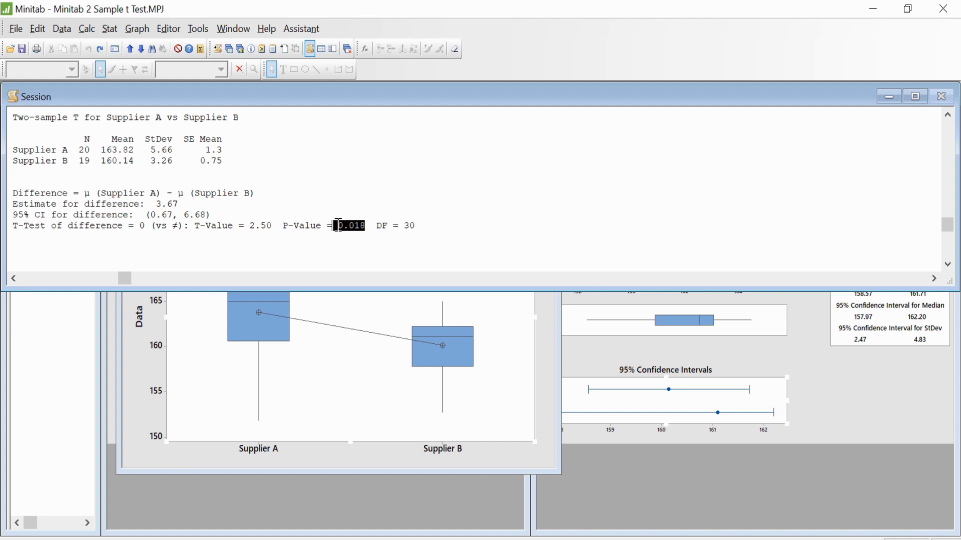